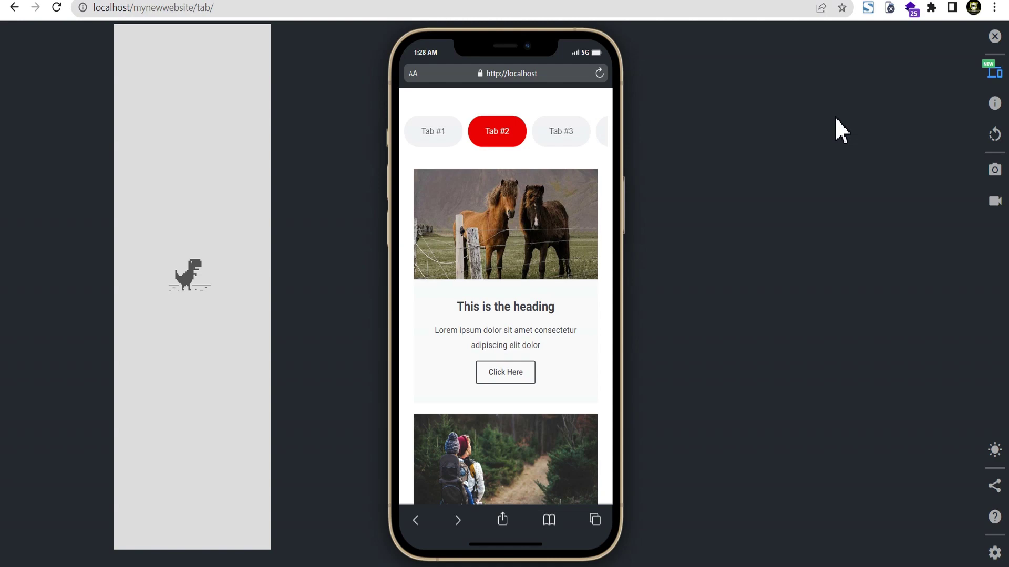
Step: Step through Tab #3 to Tab #7 in the iPhone preview
{"action": "left_click", "coordinate": [573, 132]}
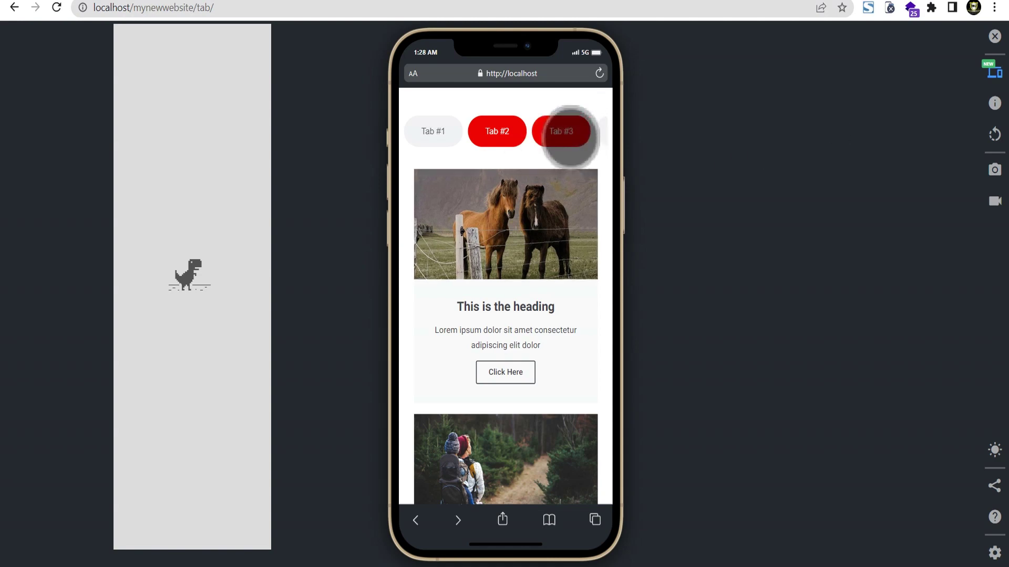
{"action": "left_click", "coordinate": [571, 135]}
{"action": "left_click", "coordinate": [576, 136]}
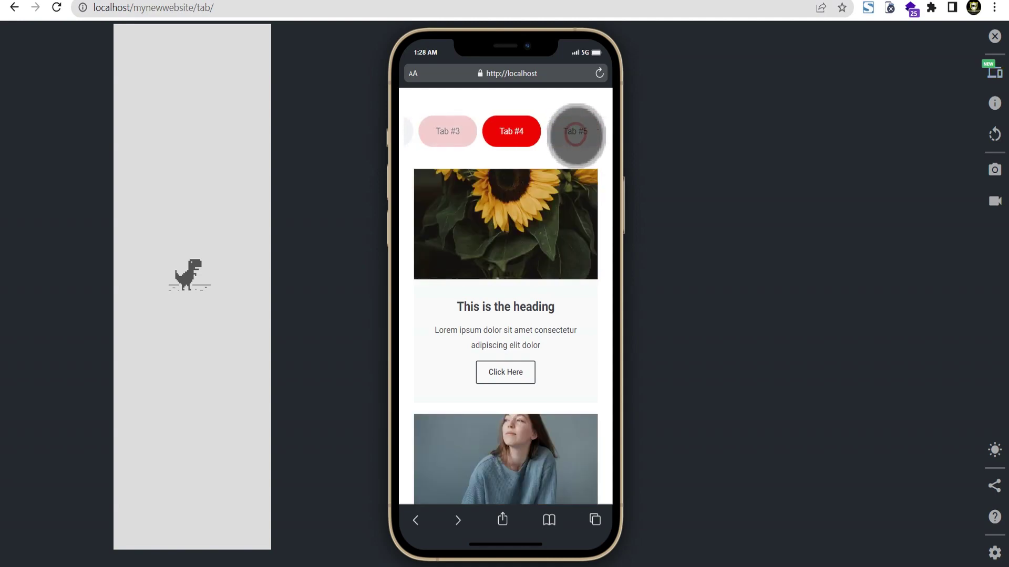
{"action": "left_click", "coordinate": [575, 135]}
{"action": "left_click", "coordinate": [583, 136]}
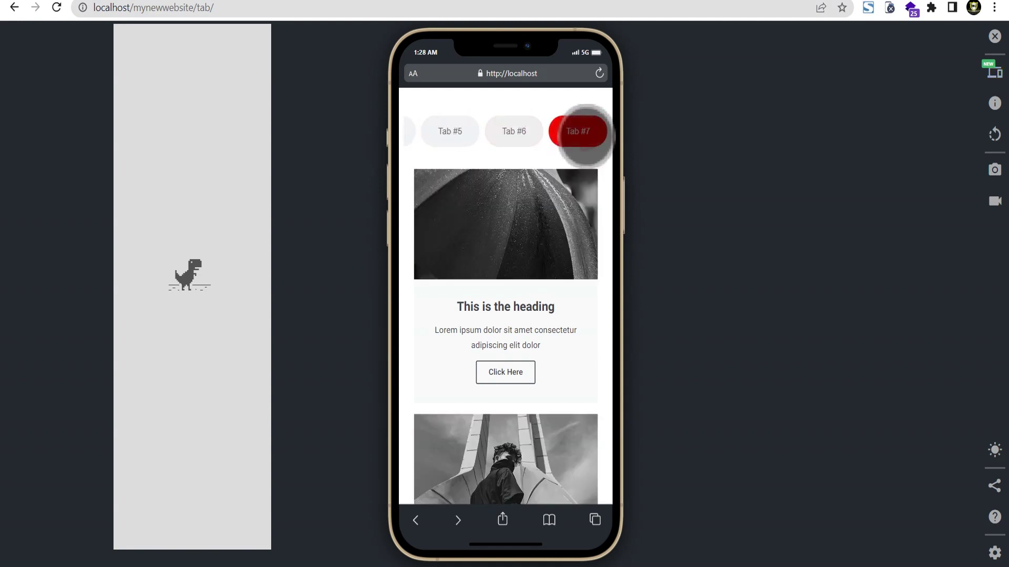
Step: Switch the preview to iPad PRO 11 and cycle Tabs #6, #5, #7, #1, then #7
{"action": "left_click", "coordinate": [995, 70]}
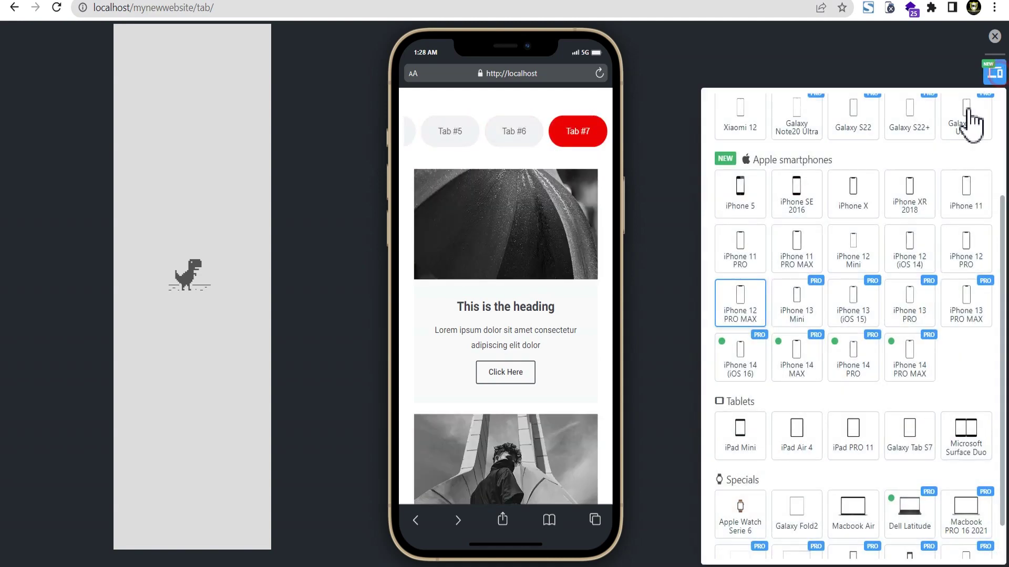
{"action": "left_click", "coordinate": [859, 449]}
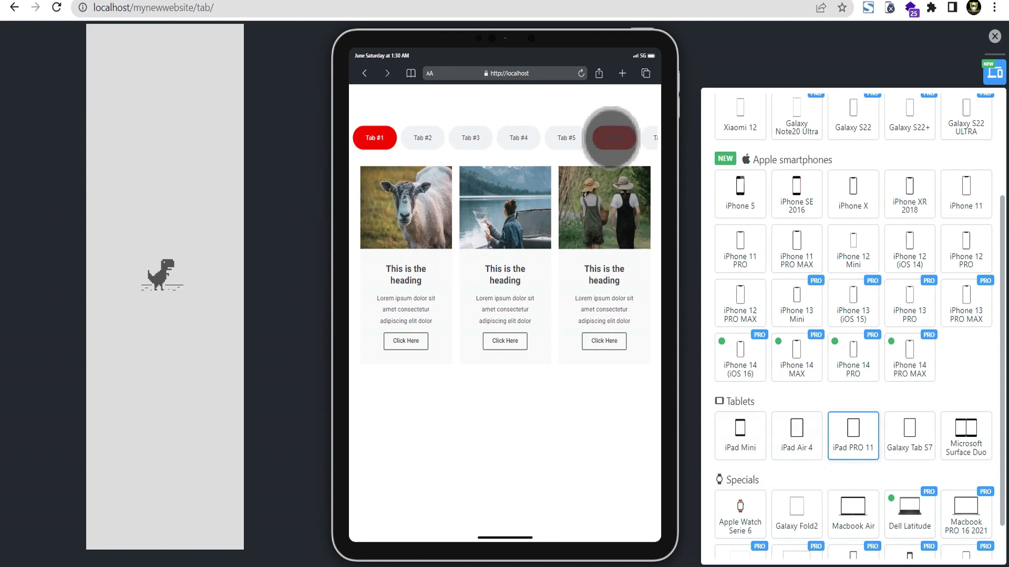
{"action": "left_click", "coordinate": [611, 138]}
{"action": "left_click", "coordinate": [540, 137]}
{"action": "left_click", "coordinate": [635, 138]}
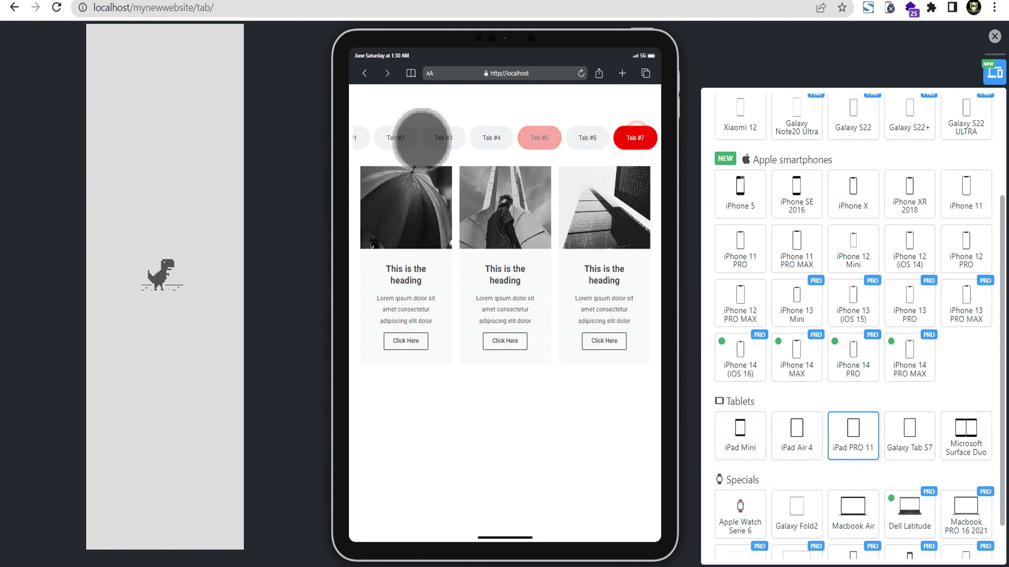
{"action": "left_click", "coordinate": [368, 136]}
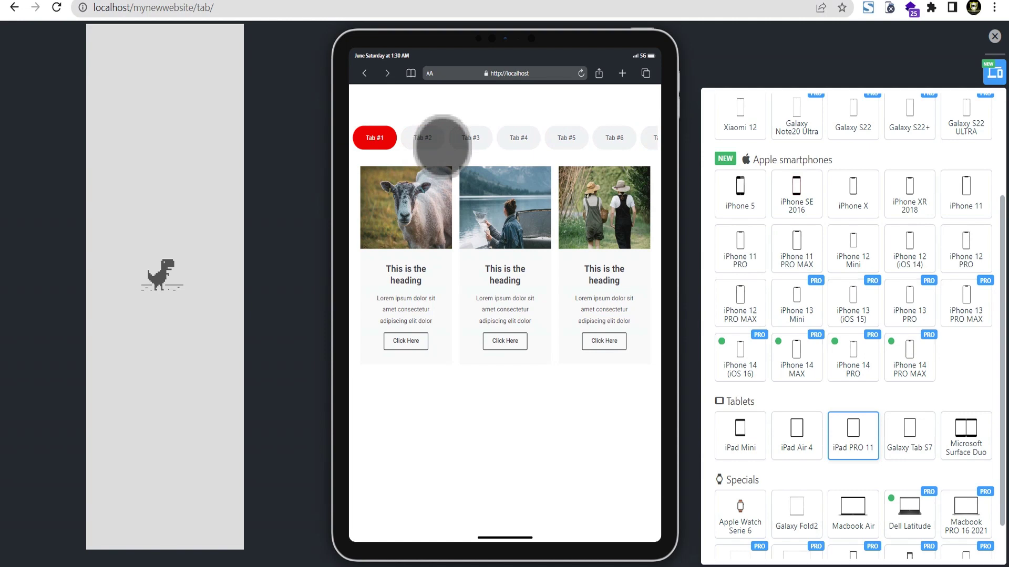
{"action": "left_click", "coordinate": [646, 138]}
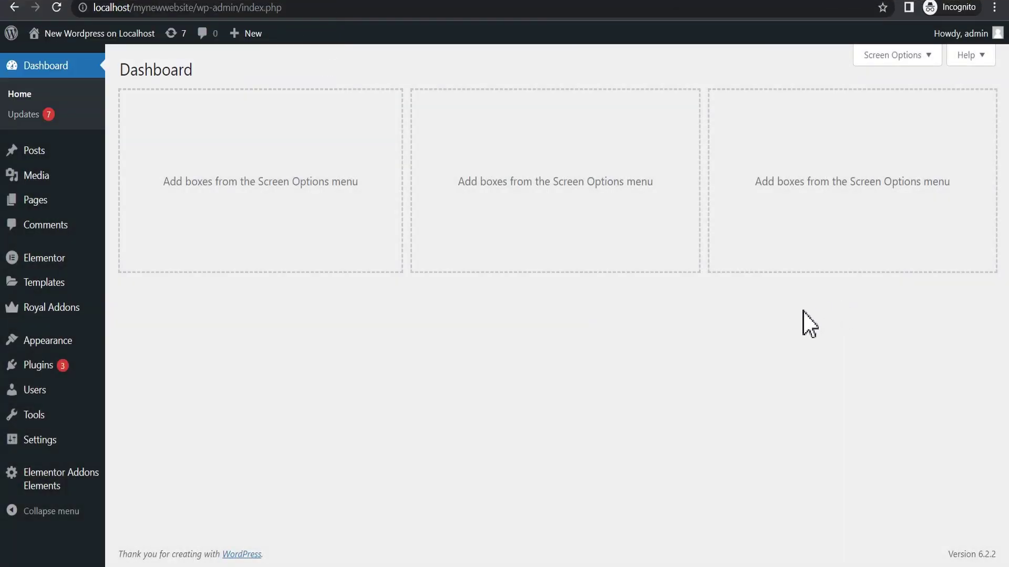
Step: Check in Elementor's Features settings that Flexbox Container and Nested Elements are Active
{"action": "mouse_move", "coordinate": [67, 270]}
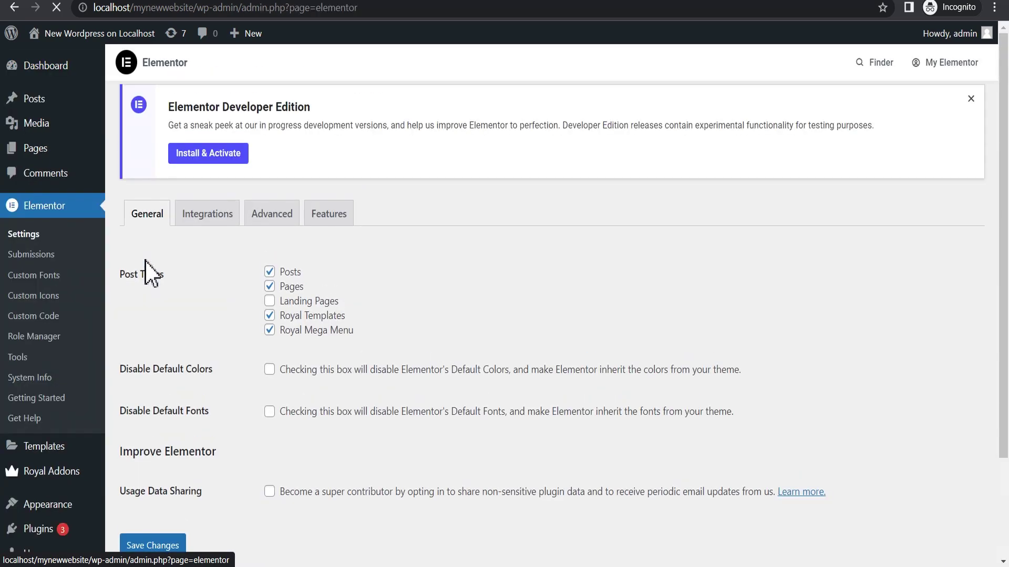
{"action": "left_click", "coordinate": [332, 237]}
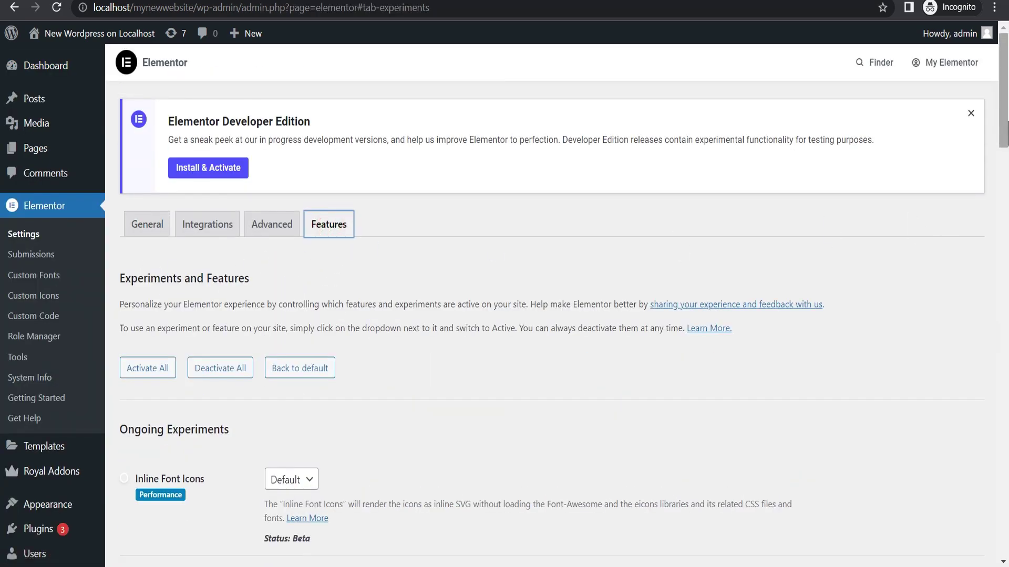
{"action": "scroll", "coordinate": [1006, 202], "scroll_direction": "down", "scroll_amount": 5}
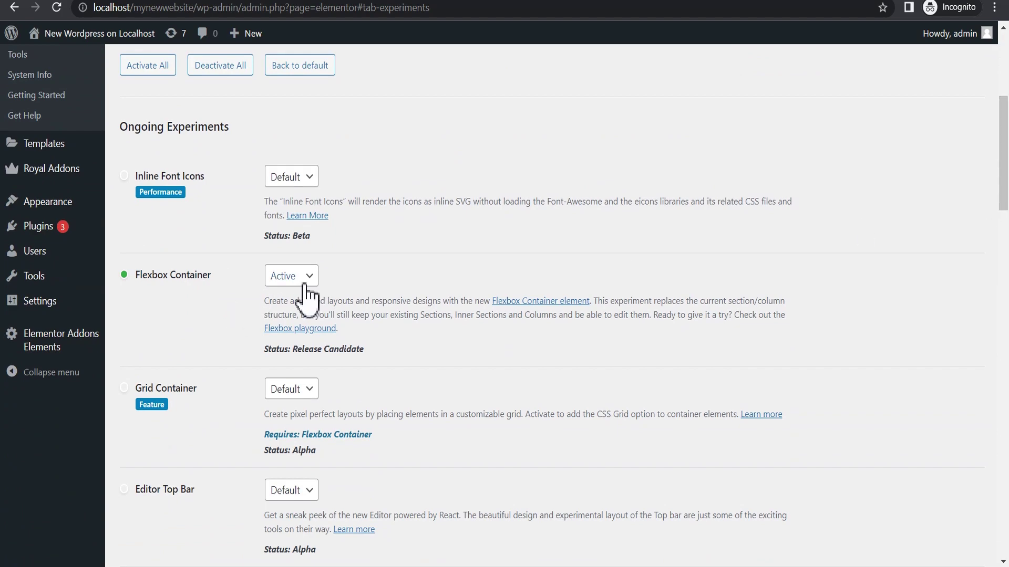
{"action": "left_click_drag", "start_coordinate": [1005, 196], "coordinate": [1006, 208]}
{"action": "scroll", "coordinate": [251, 343], "scroll_direction": "down", "scroll_amount": 5}
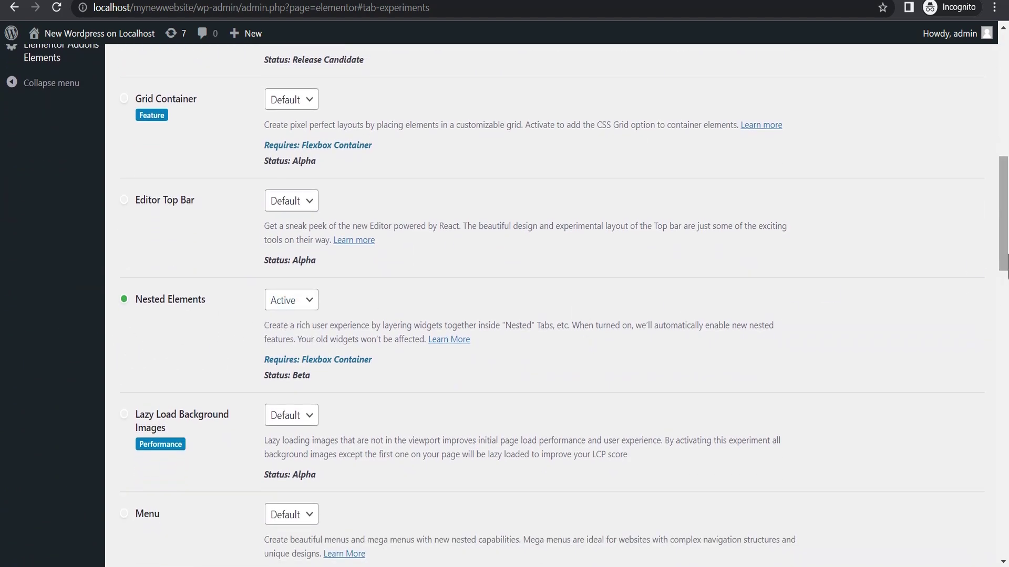
{"action": "left_click_drag", "start_coordinate": [1006, 274], "coordinate": [1006, 561]}
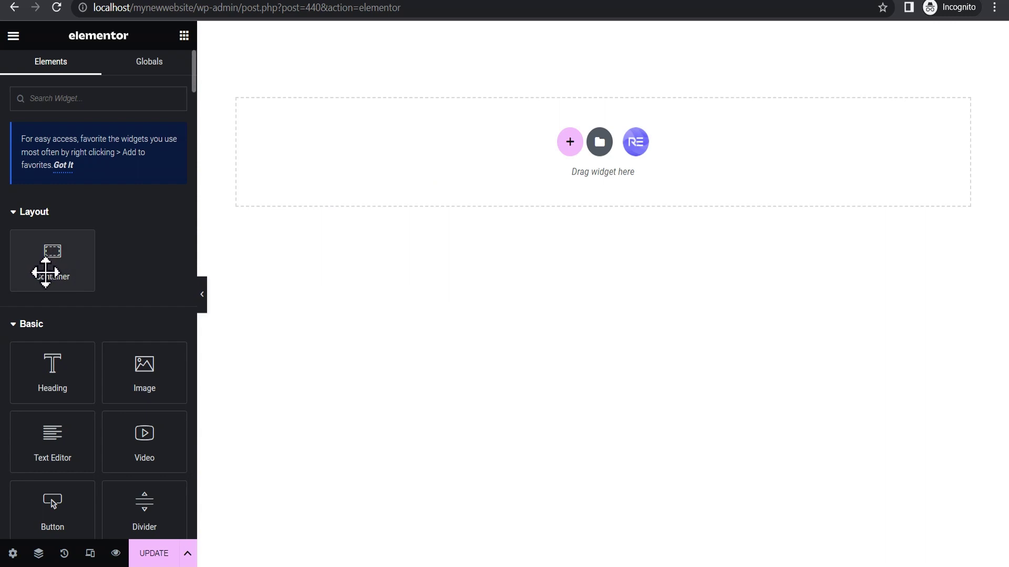
Step: Add a one-column, full-width container with 100 px padding on all sides
{"action": "left_click", "coordinate": [570, 141]}
{"action": "left_click", "coordinate": [402, 173]}
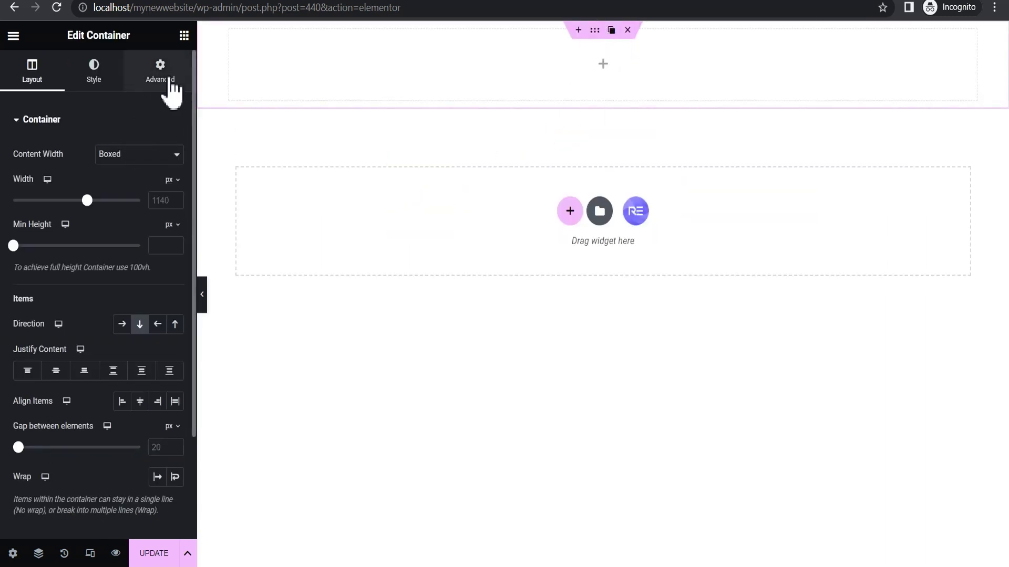
{"action": "left_click", "coordinate": [129, 153]}
{"action": "left_click", "coordinate": [136, 181]}
{"action": "left_click", "coordinate": [158, 74]}
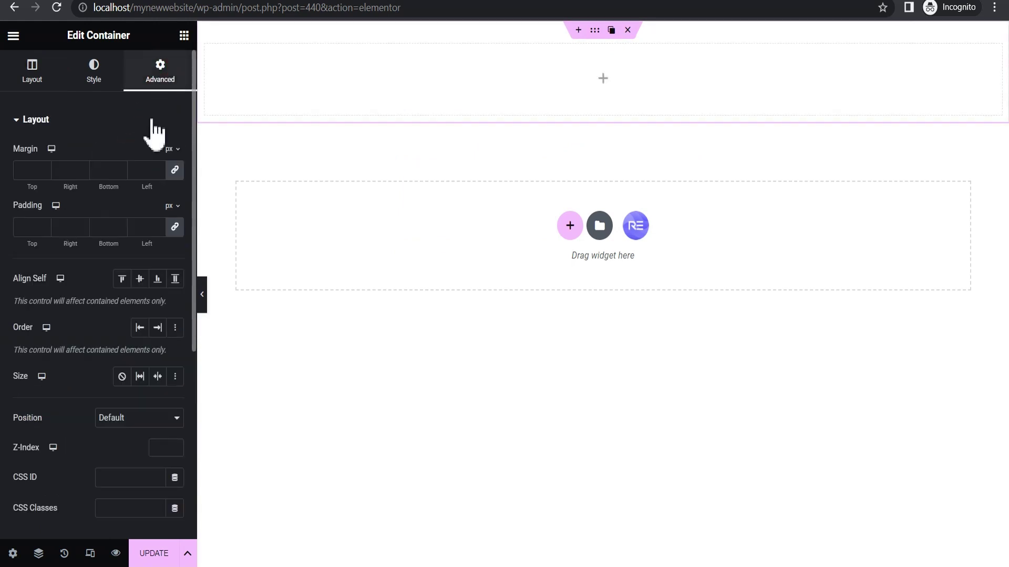
{"action": "left_click", "coordinate": [31, 225]}
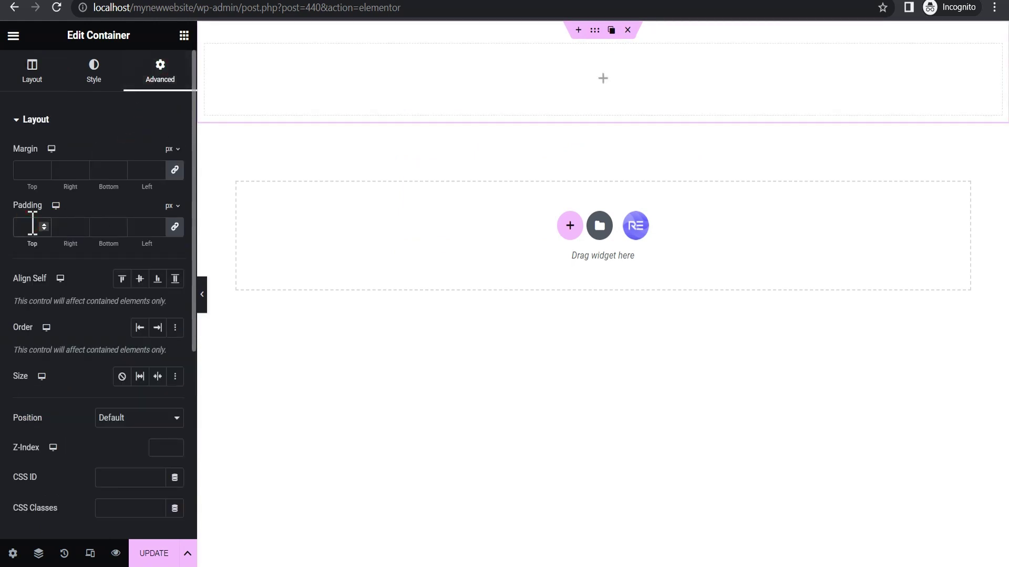
{"action": "type", "text": "100"}
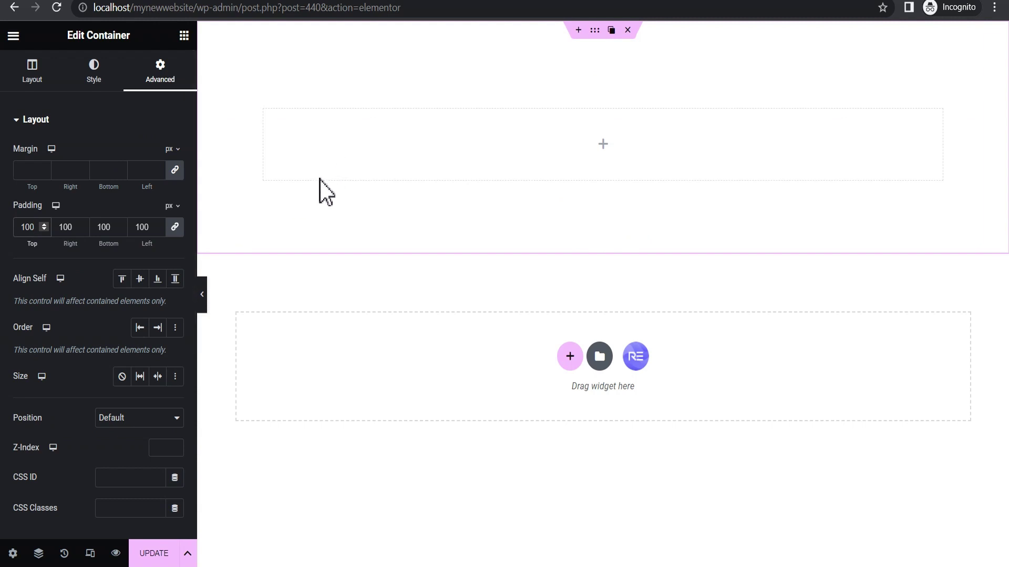
Step: Search 'tab' and drag a Tabs widget into the container
{"action": "left_click", "coordinate": [604, 144]}
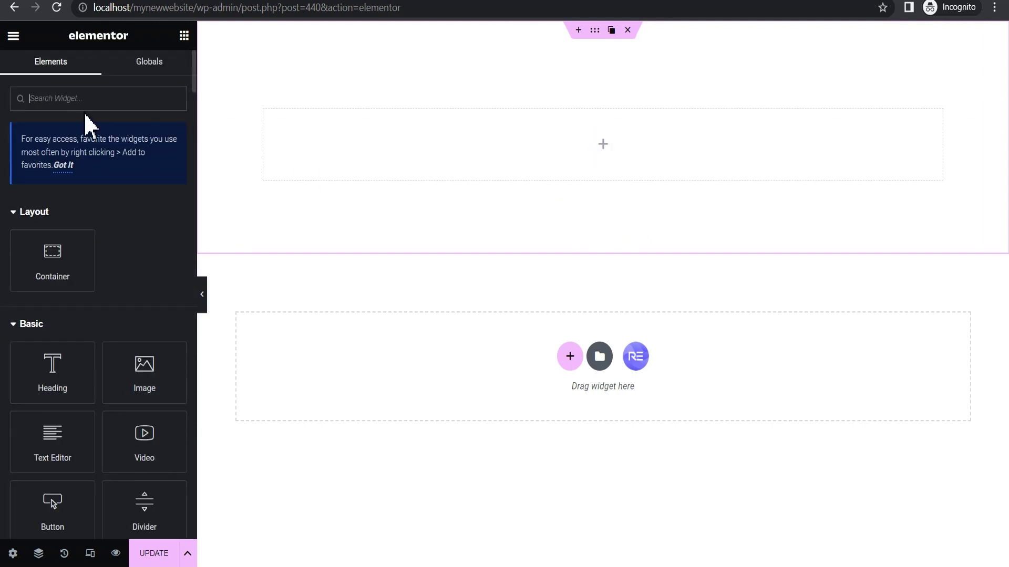
{"action": "type", "text": "tab"}
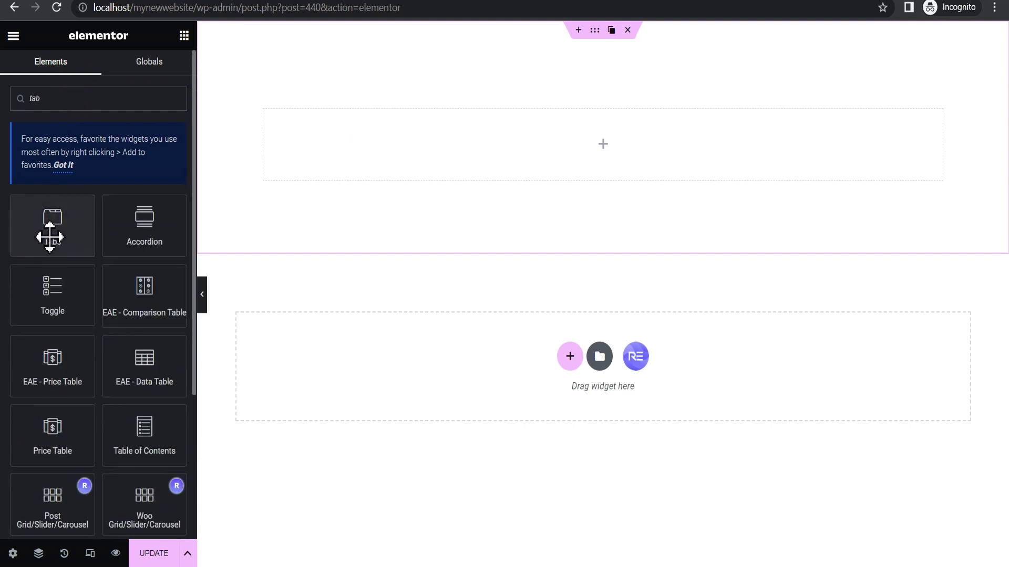
{"action": "left_click_drag", "start_coordinate": [49, 236], "coordinate": [522, 179]}
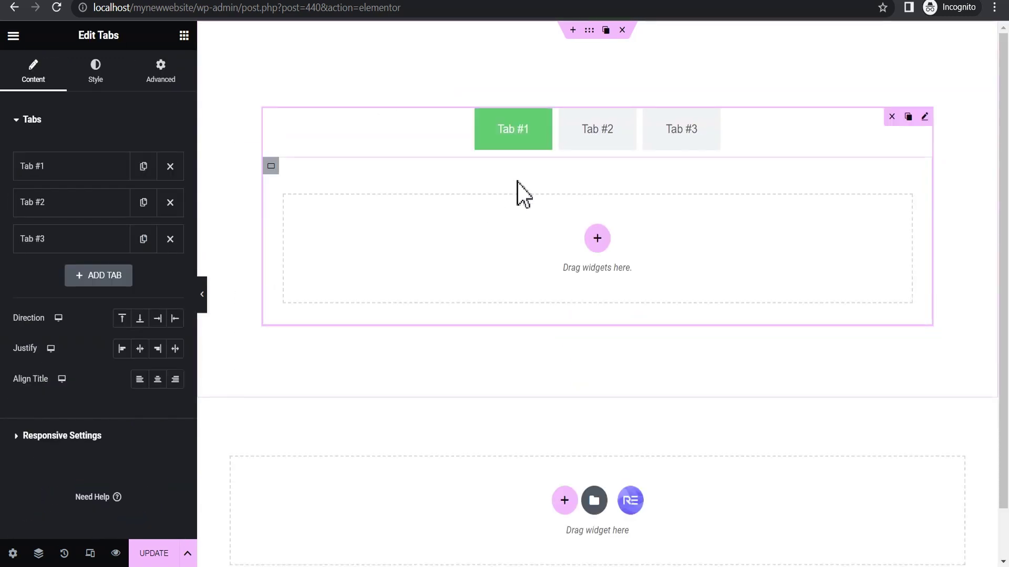
{"action": "left_click", "coordinate": [53, 184]}
{"action": "left_click", "coordinate": [51, 173]}
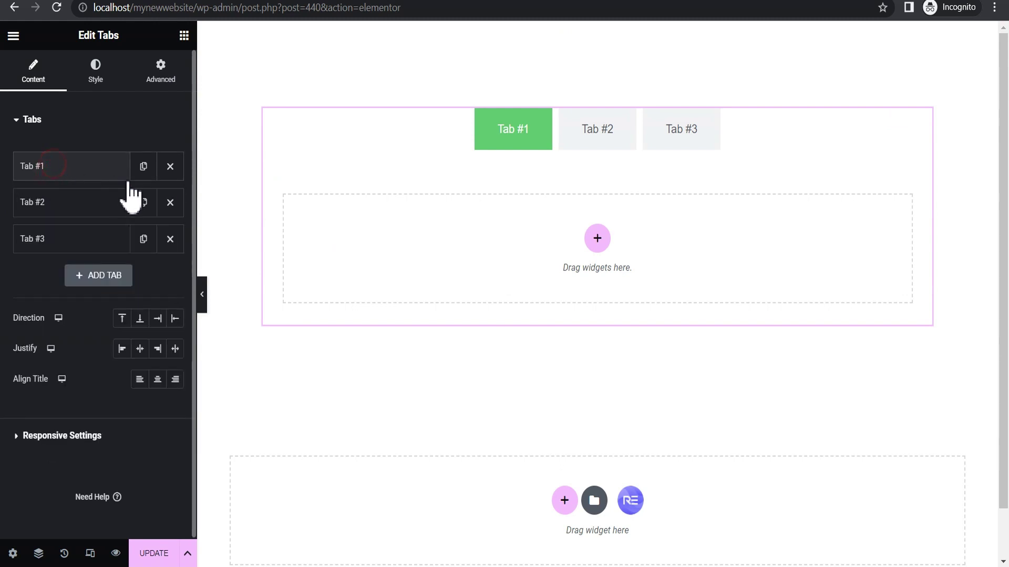
Step: Add an empty single-column inner container to Tab #1's content area
{"action": "left_click", "coordinate": [598, 239]}
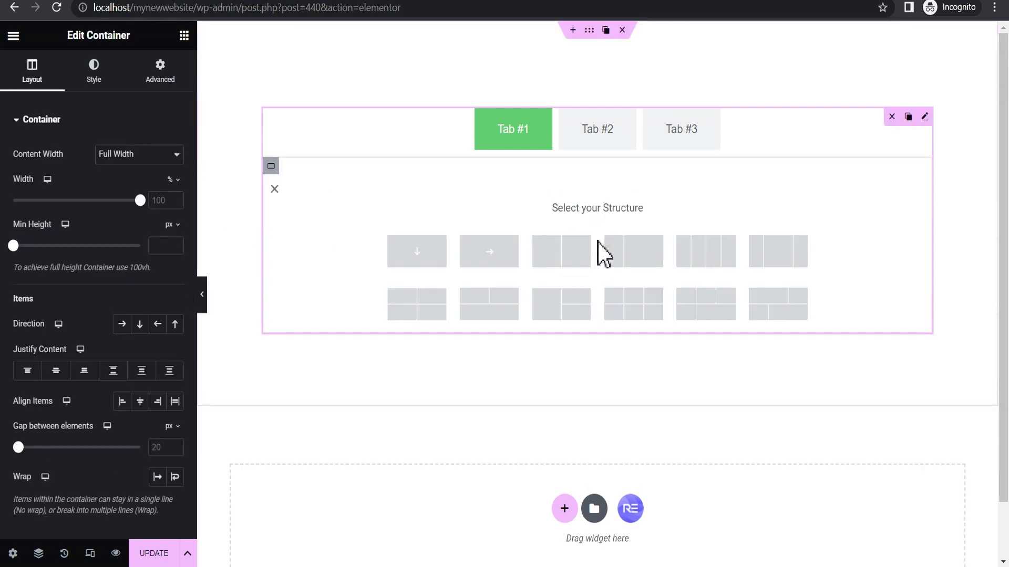
{"action": "left_click", "coordinate": [435, 255]}
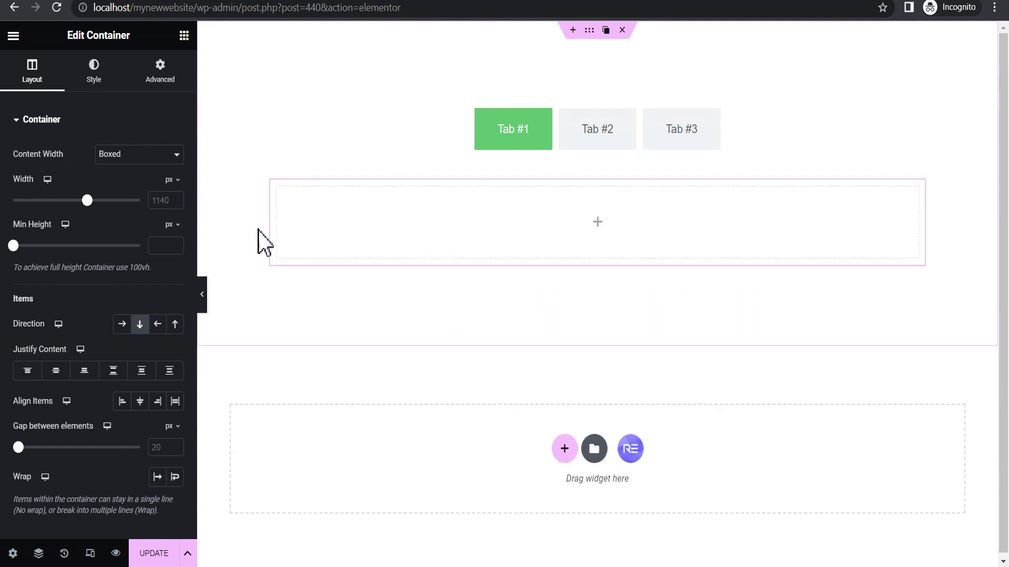
{"action": "left_click", "coordinate": [599, 223]}
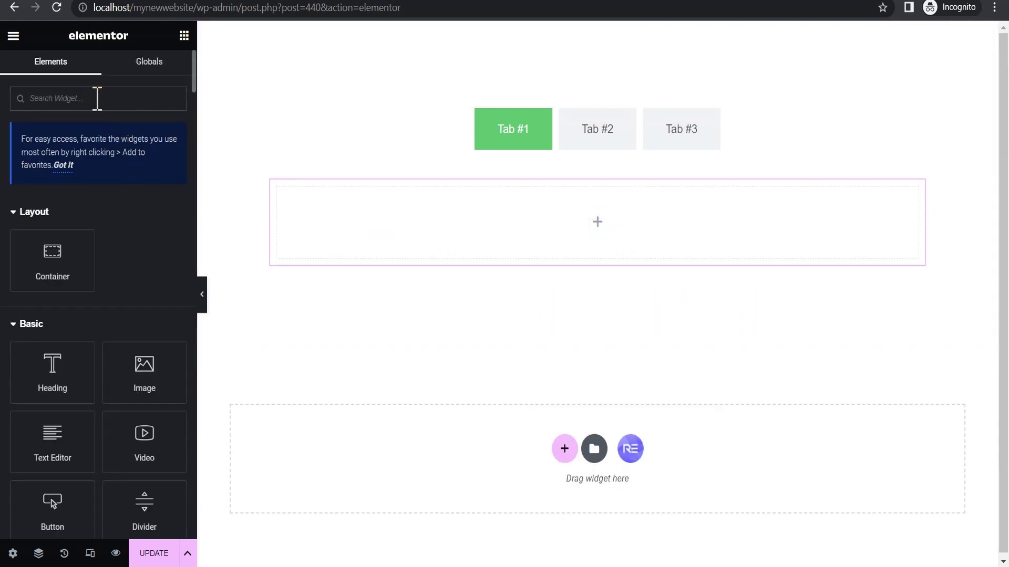
Step: Drop a Call to Action widget into the inner container and set its Direction to Row
{"action": "type", "text": "c"}
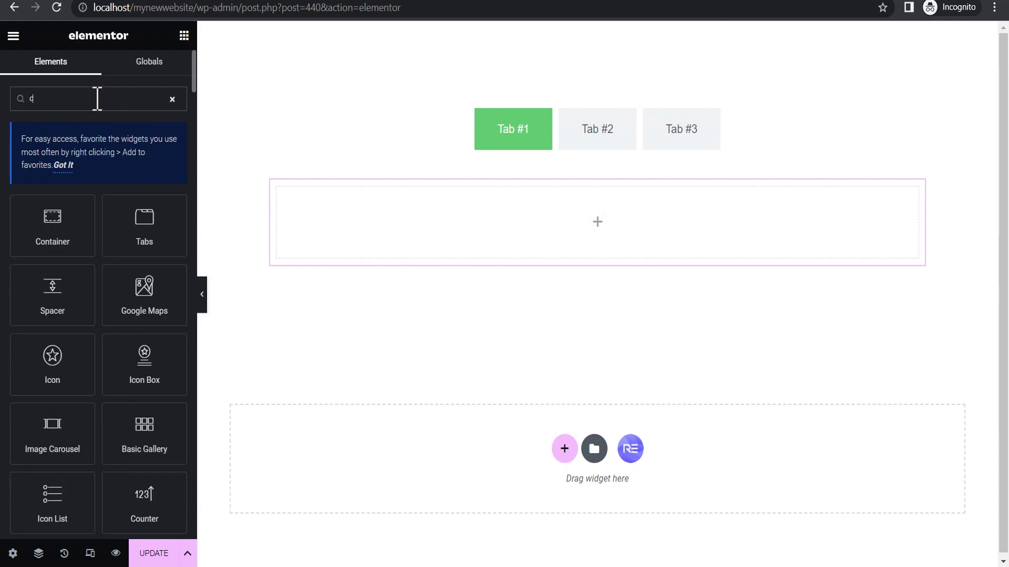
{"action": "type", "text": "al"}
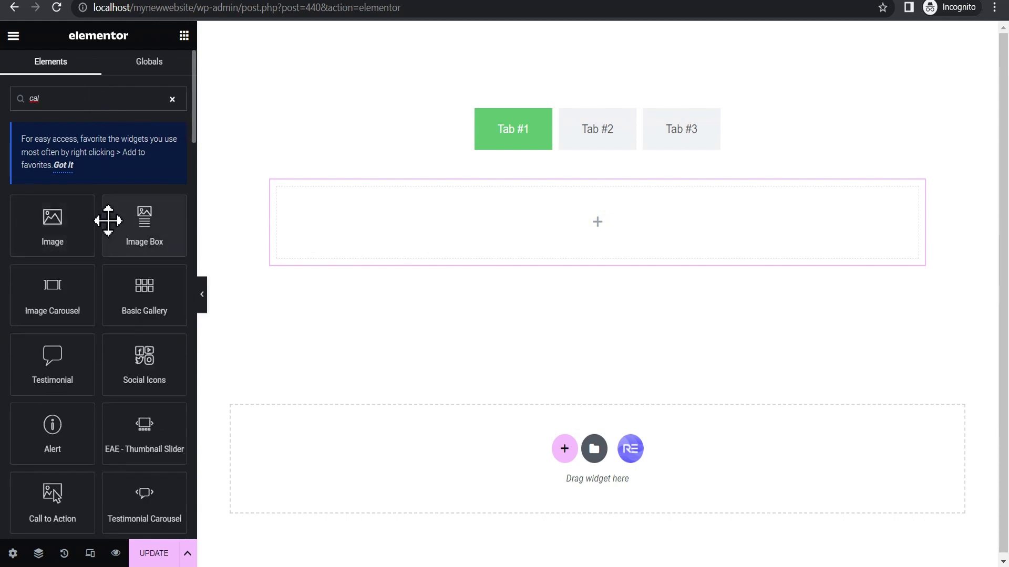
{"action": "type", "text": "l"}
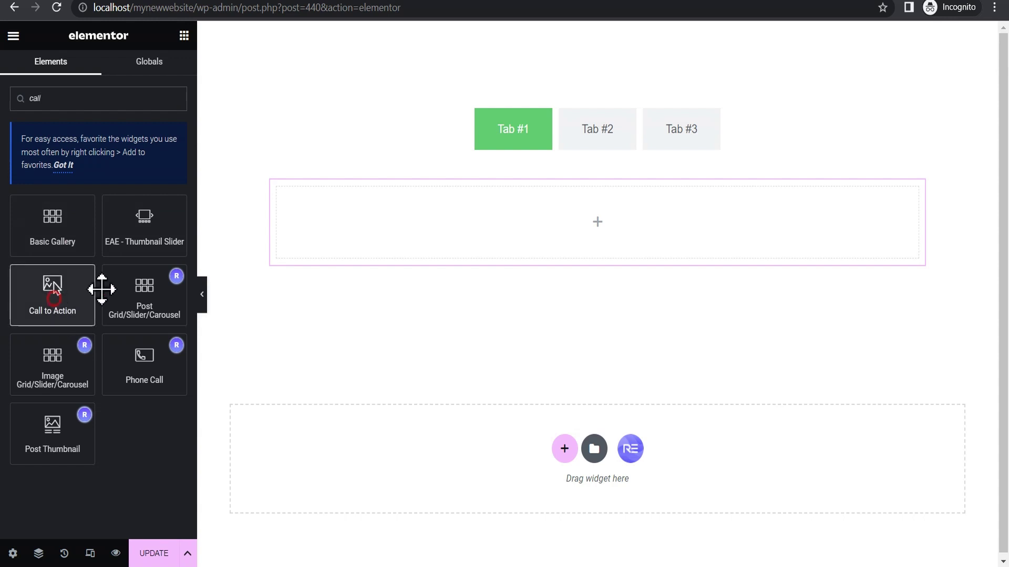
{"action": "left_click_drag", "start_coordinate": [94, 288], "coordinate": [544, 239]}
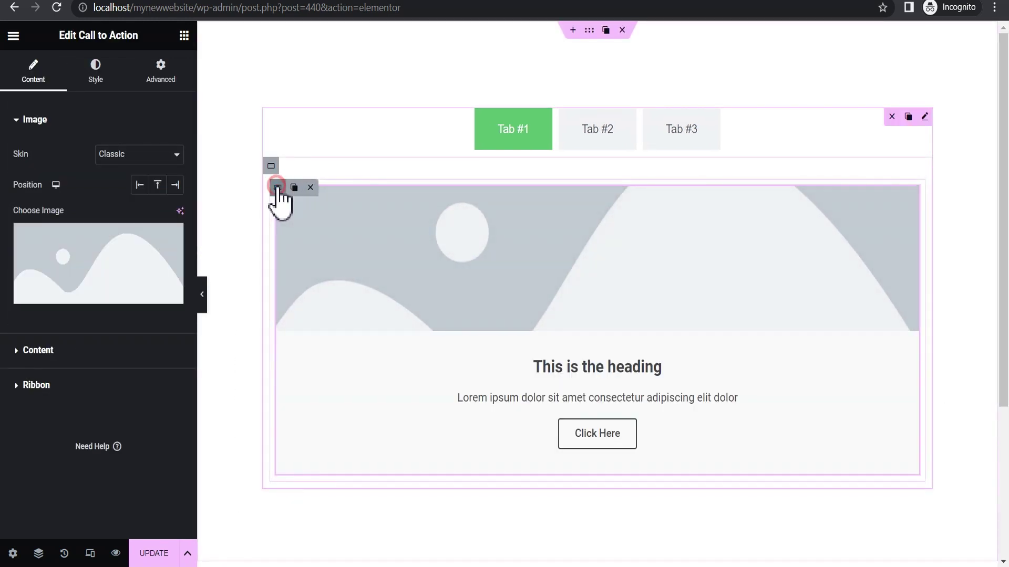
{"action": "left_click", "coordinate": [278, 188]}
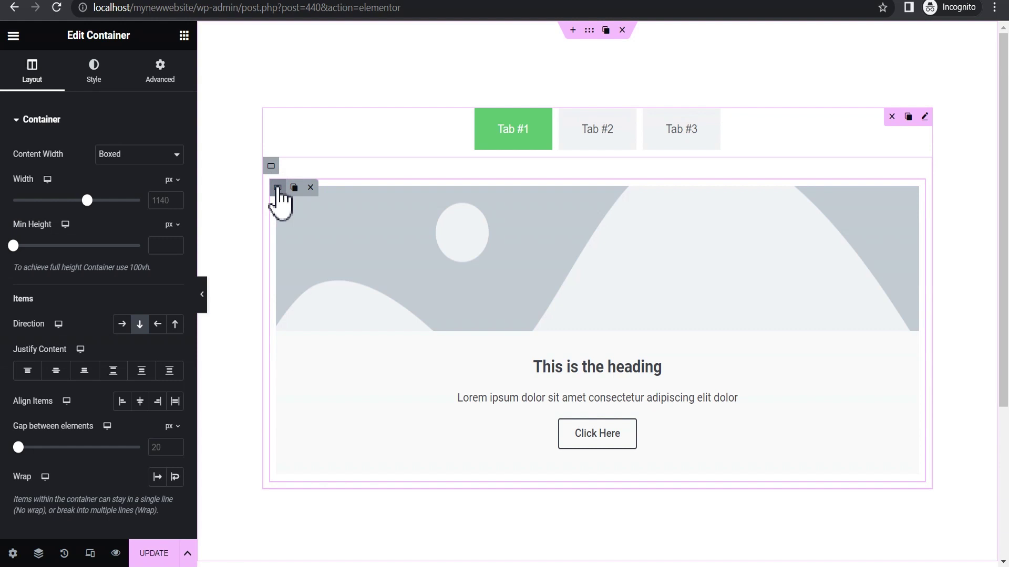
{"action": "left_click", "coordinate": [122, 325]}
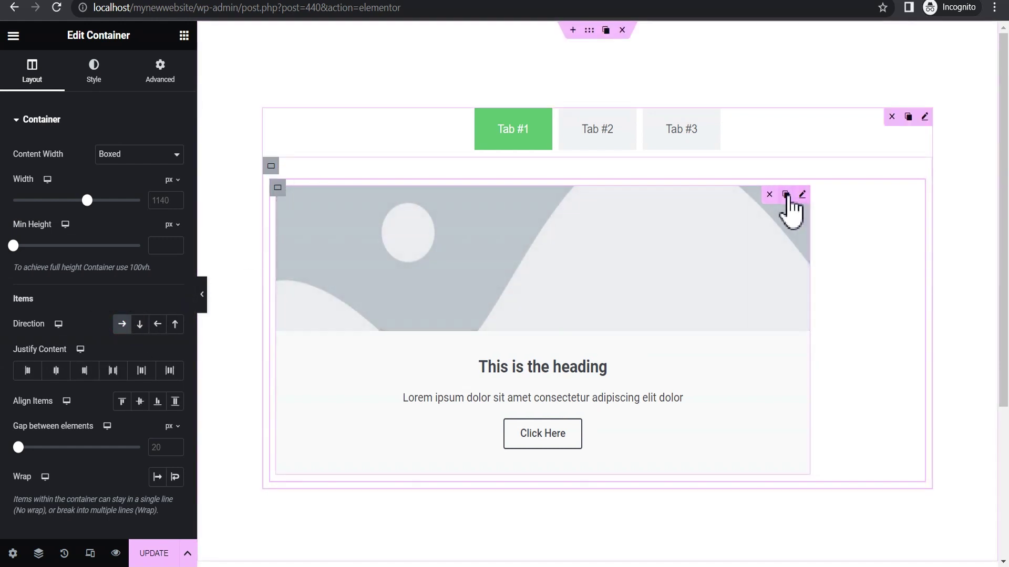
Step: Duplicate the call-to-action card twice so three cards sit side by side
{"action": "left_click", "coordinate": [789, 196]}
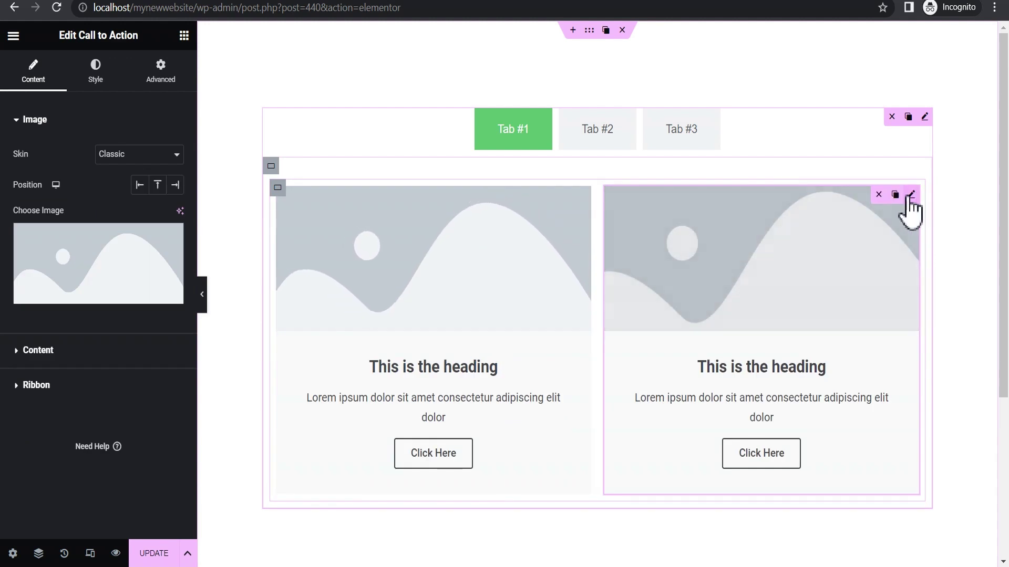
{"action": "left_click", "coordinate": [896, 195]}
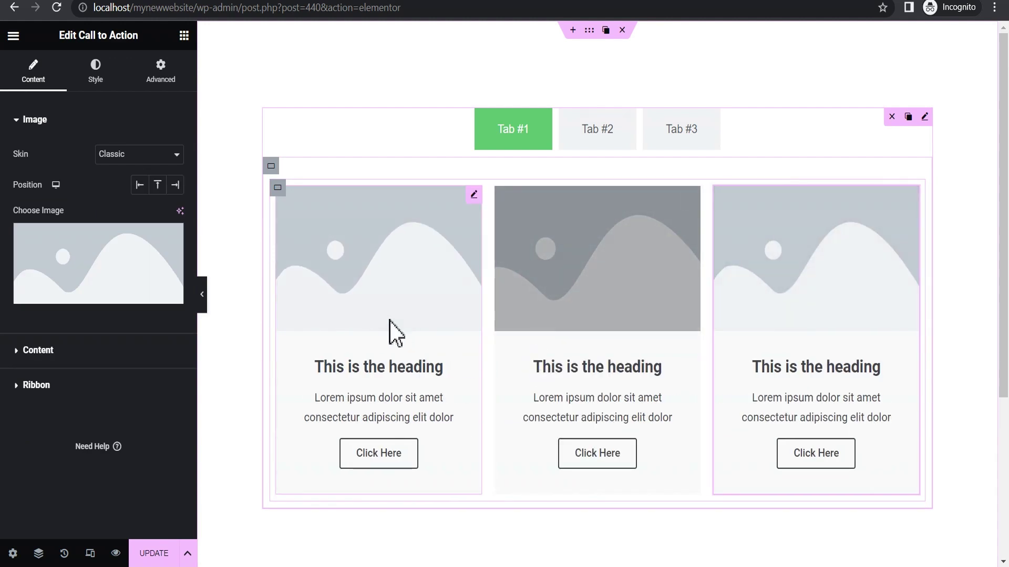
{"action": "left_click", "coordinate": [474, 193]}
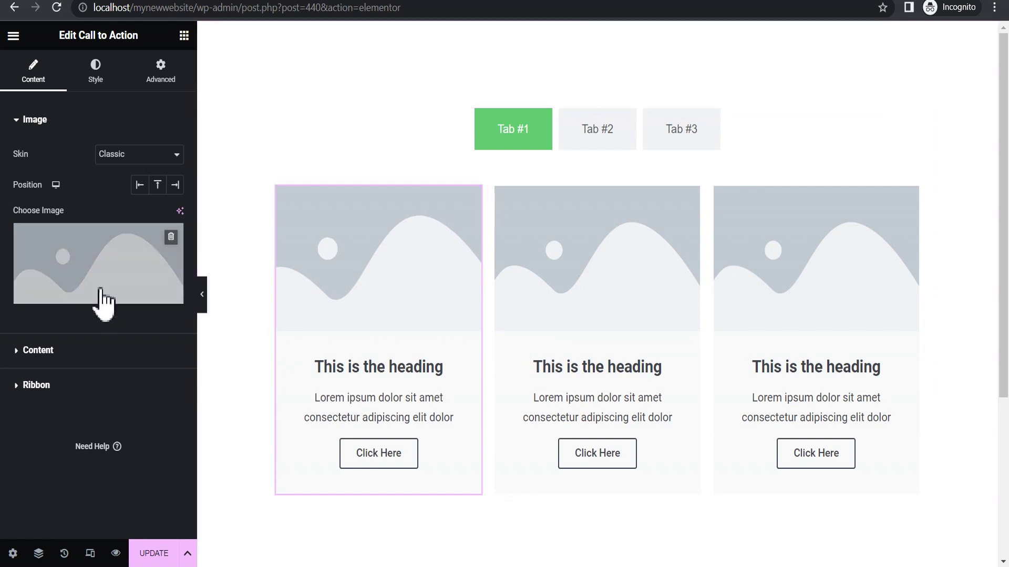
Step: Give the first card the sheep photo from the Media Library
{"action": "left_click", "coordinate": [94, 268]}
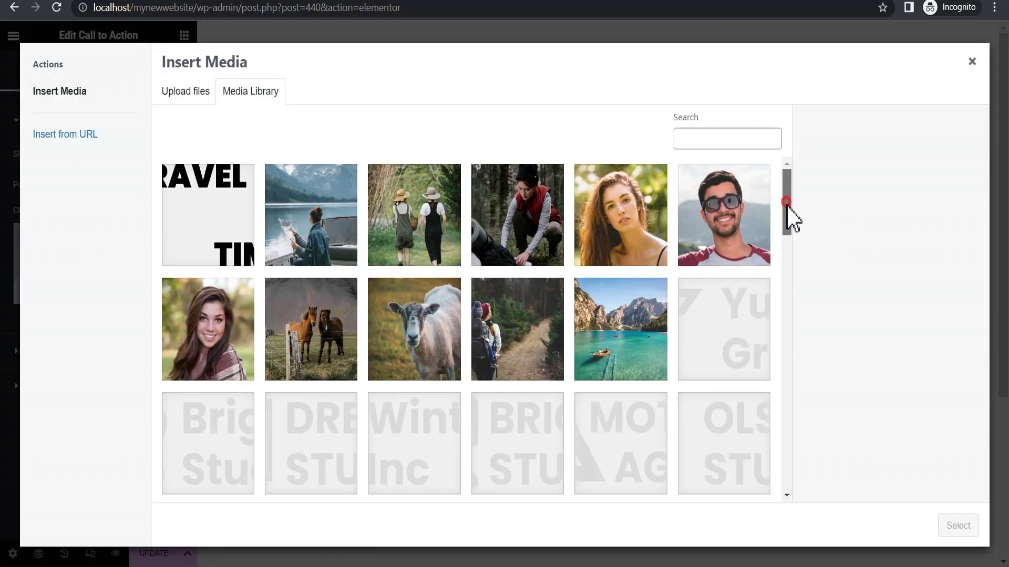
{"action": "left_click_drag", "start_coordinate": [788, 219], "coordinate": [759, 236]}
{"action": "left_click", "coordinate": [431, 276]}
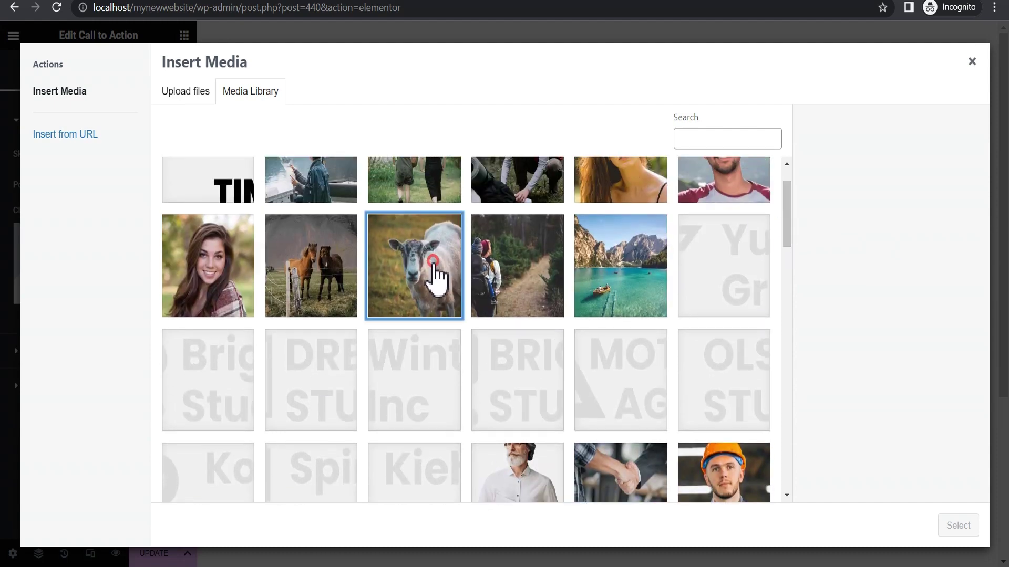
{"action": "left_click", "coordinate": [956, 527]}
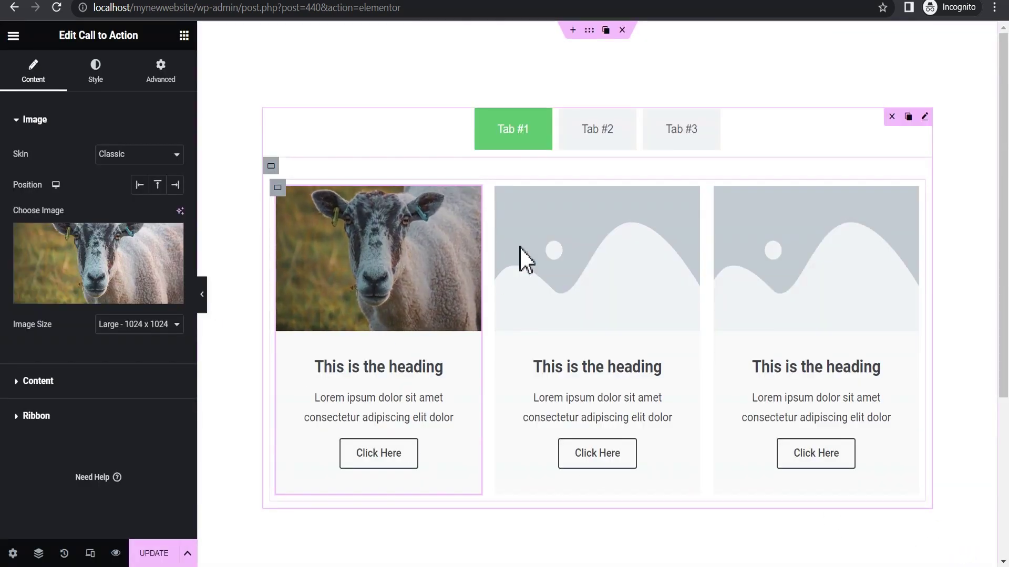
Step: Give the second card the woman-by-the-lake photo
{"action": "left_click", "coordinate": [687, 201]}
{"action": "left_click", "coordinate": [42, 263]}
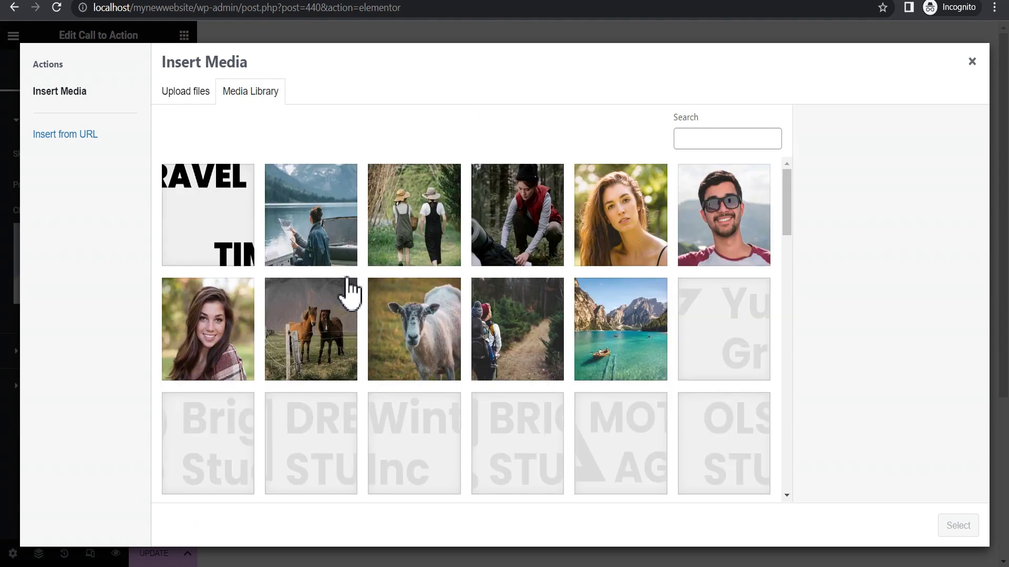
{"action": "left_click", "coordinate": [325, 242]}
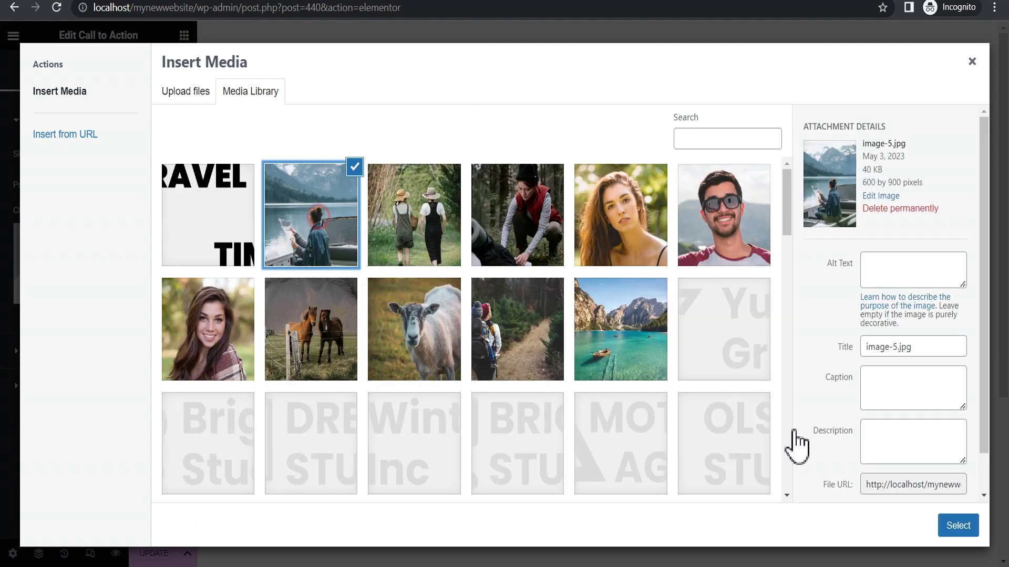
{"action": "left_click", "coordinate": [958, 526]}
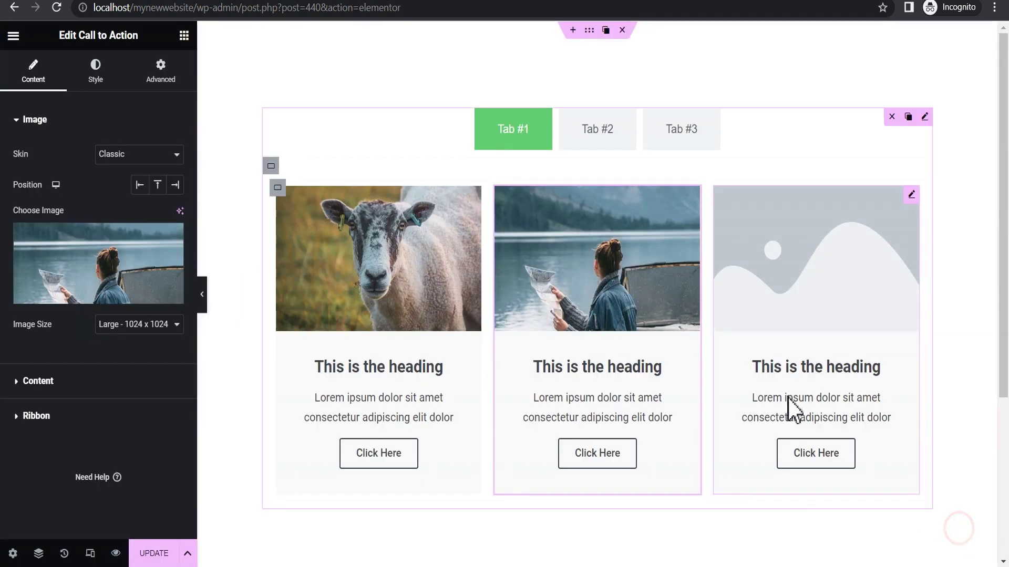
Step: Give the third card the two-hikers photo and preview the page
{"action": "left_click", "coordinate": [916, 209]}
{"action": "left_click", "coordinate": [108, 280]}
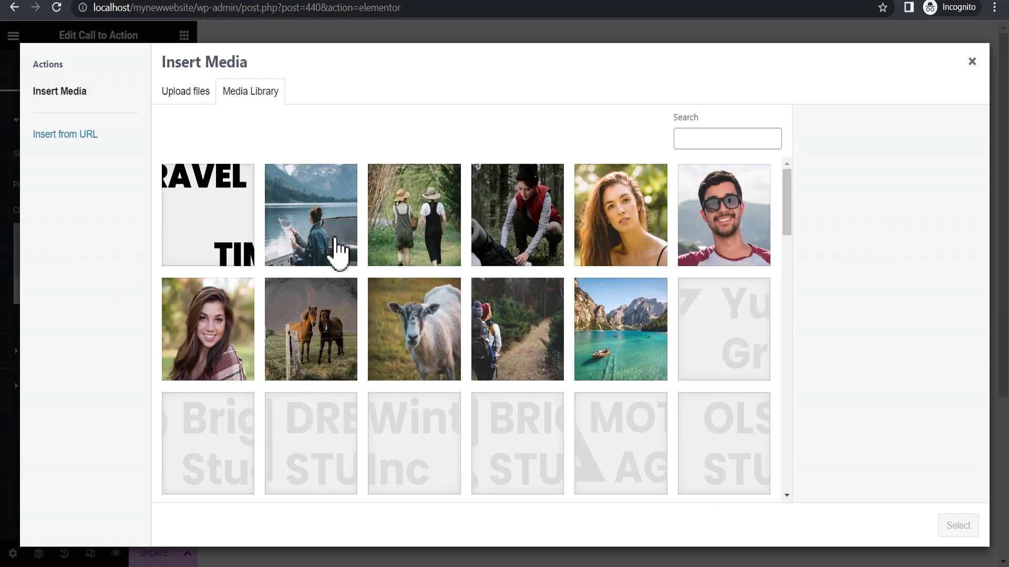
{"action": "left_click", "coordinate": [391, 247]}
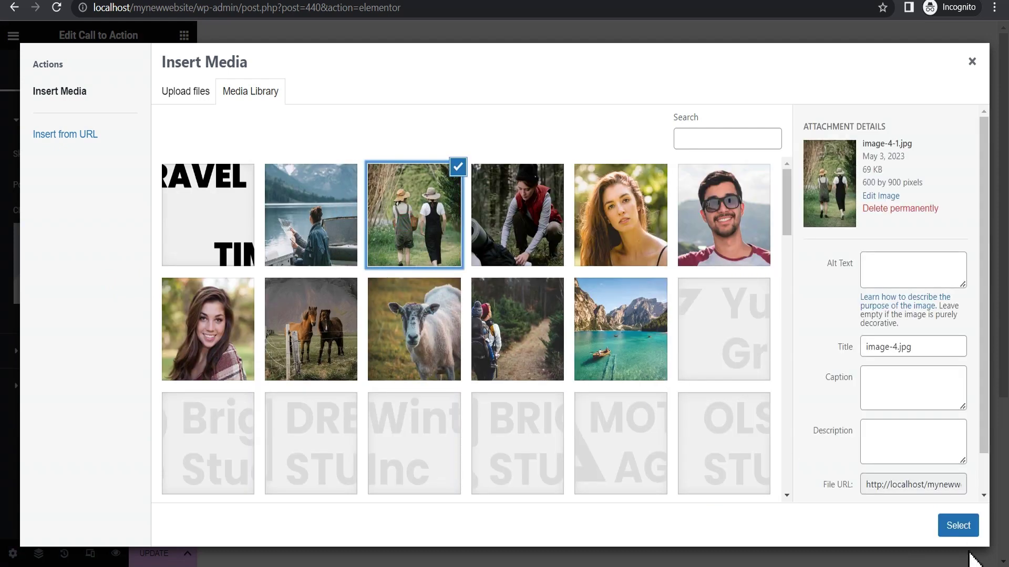
{"action": "left_click", "coordinate": [958, 530]}
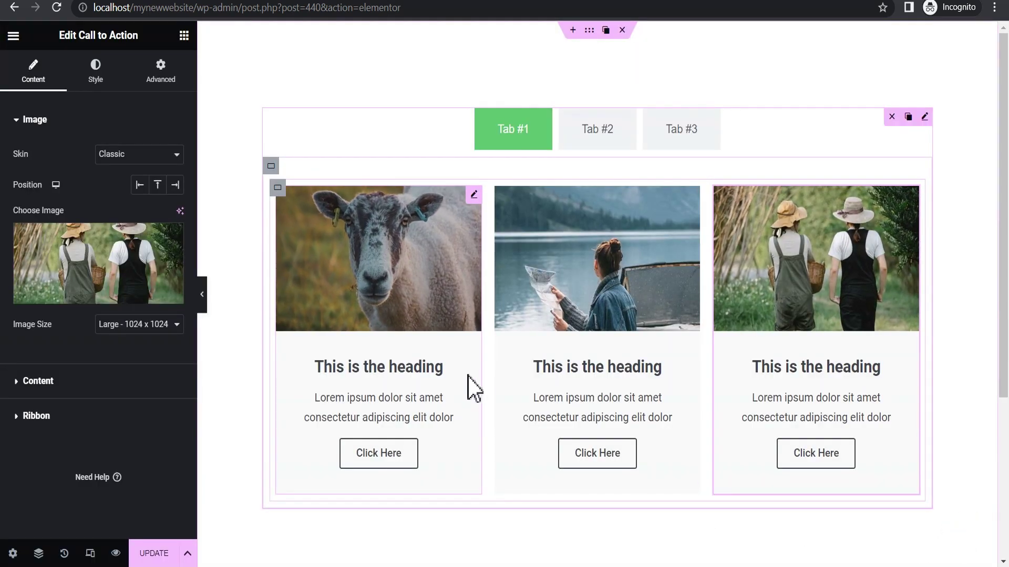
{"action": "left_click", "coordinate": [204, 293]}
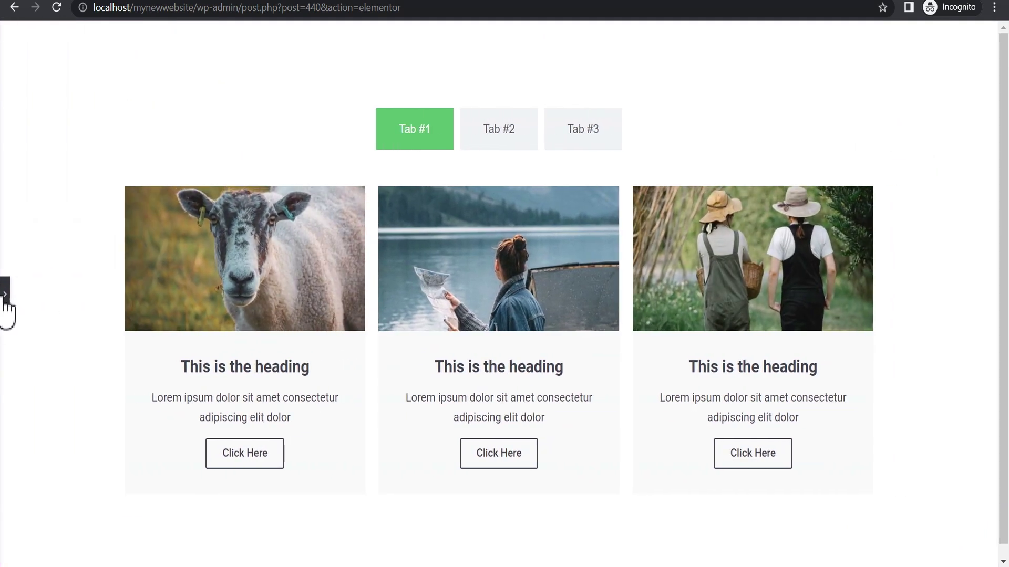
{"action": "left_click", "coordinate": [4, 295]}
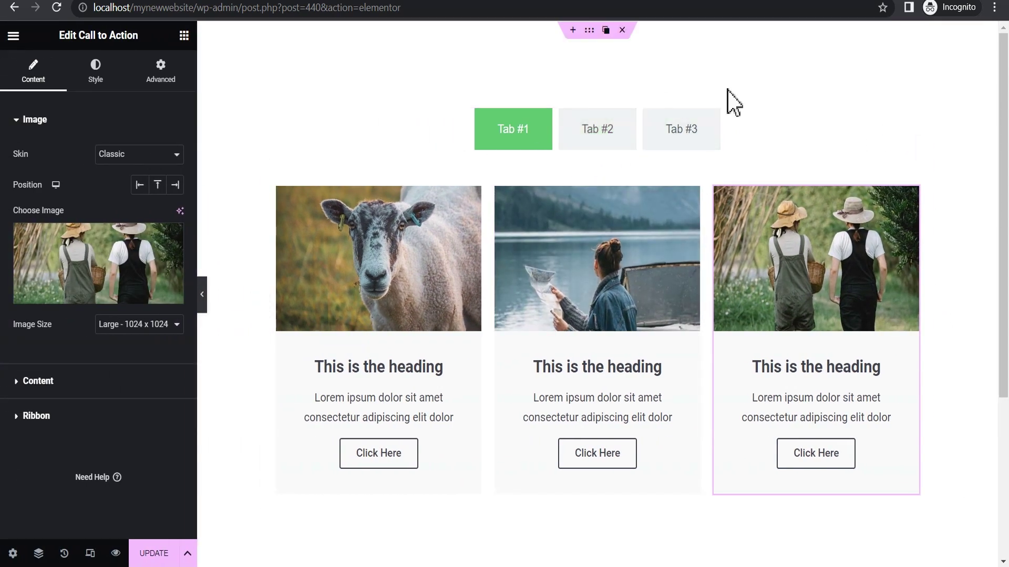
Step: Delete Tab #2 and Tab #3 from the Tabs widget
{"action": "left_click", "coordinate": [925, 117]}
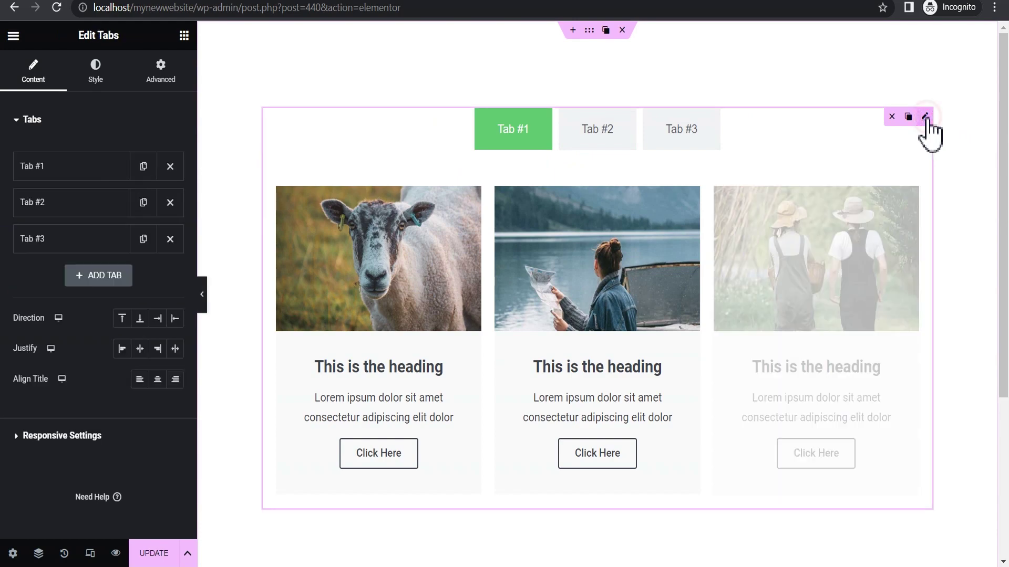
{"action": "left_click", "coordinate": [170, 203]}
{"action": "left_click", "coordinate": [170, 203]}
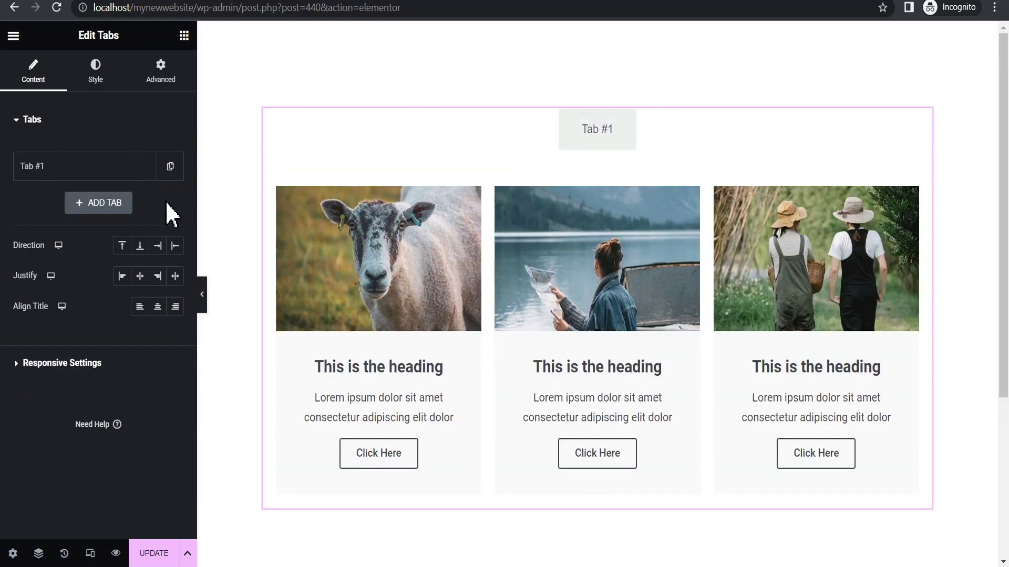
Step: Duplicate Tab #1 until the widget has seven tabs, then preview them
{"action": "left_click", "coordinate": [171, 167]}
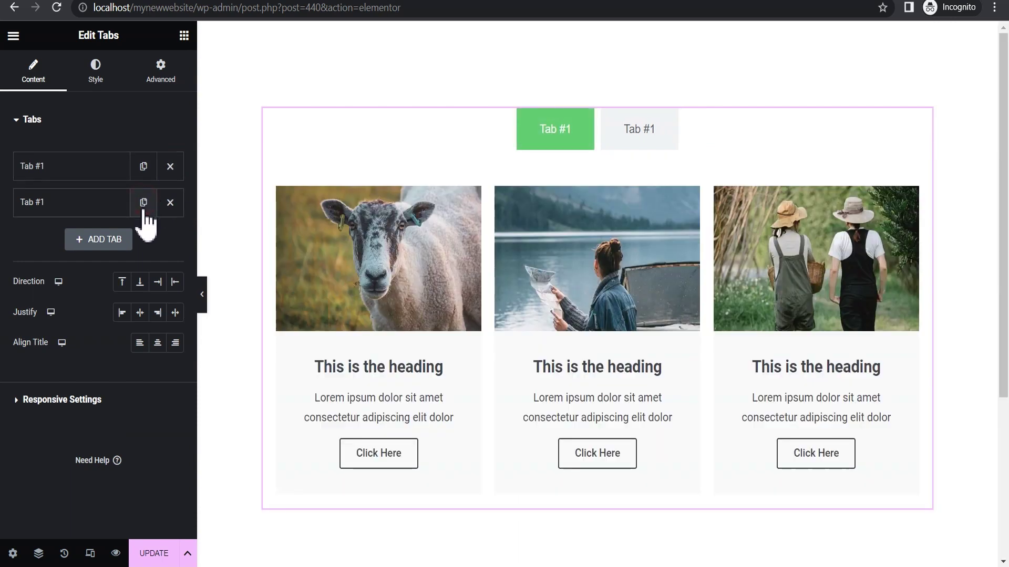
{"action": "left_click", "coordinate": [144, 206]}
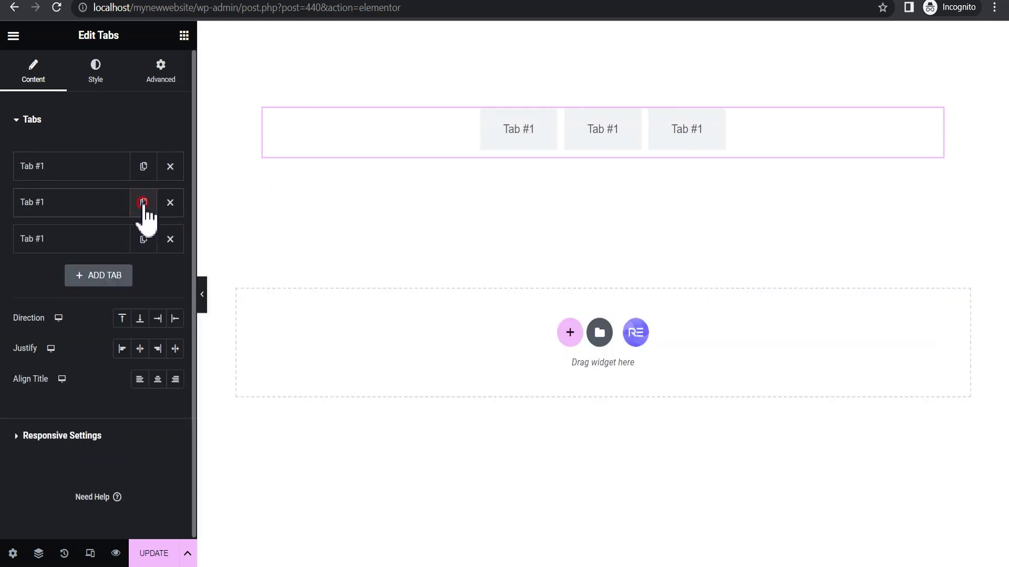
{"action": "left_click", "coordinate": [144, 243]}
{"action": "left_click", "coordinate": [144, 243]}
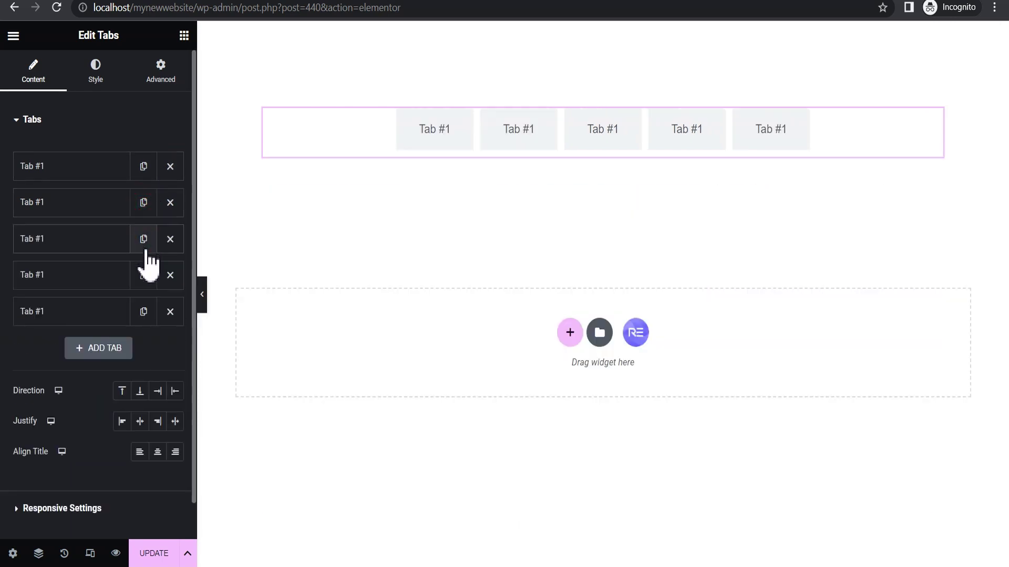
{"action": "left_click", "coordinate": [144, 314]}
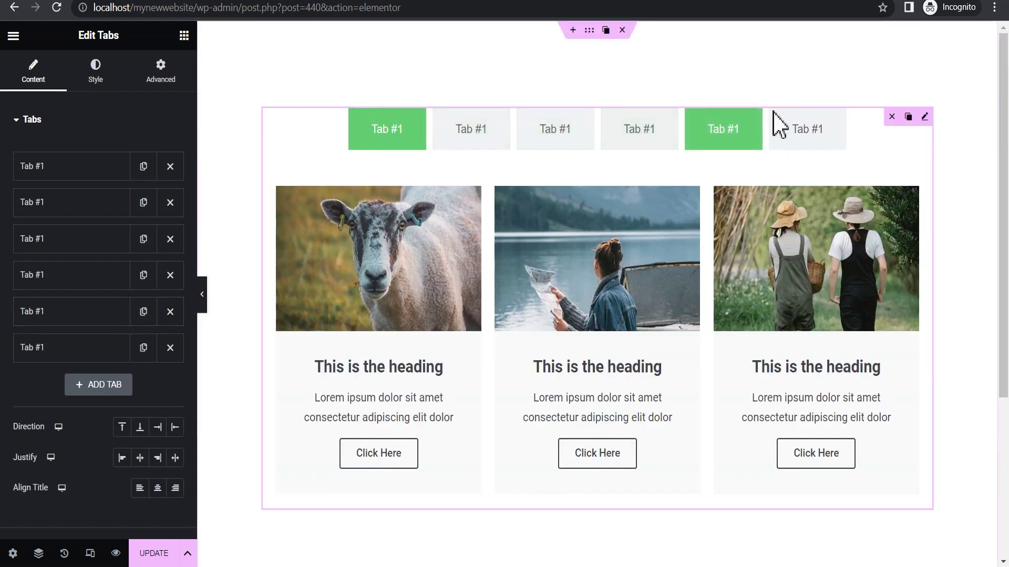
{"action": "left_click", "coordinate": [143, 348]}
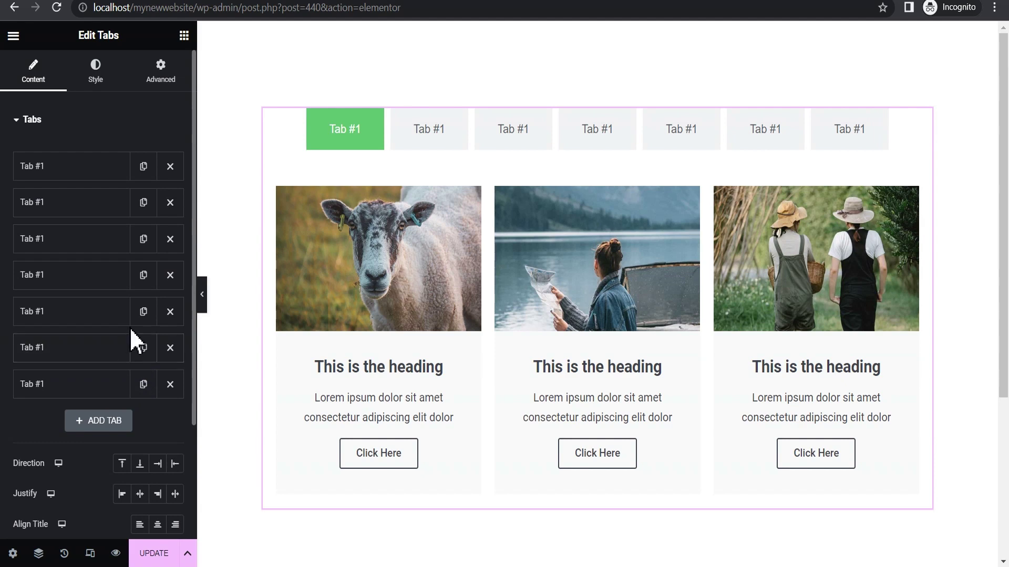
{"action": "left_click", "coordinate": [202, 297]}
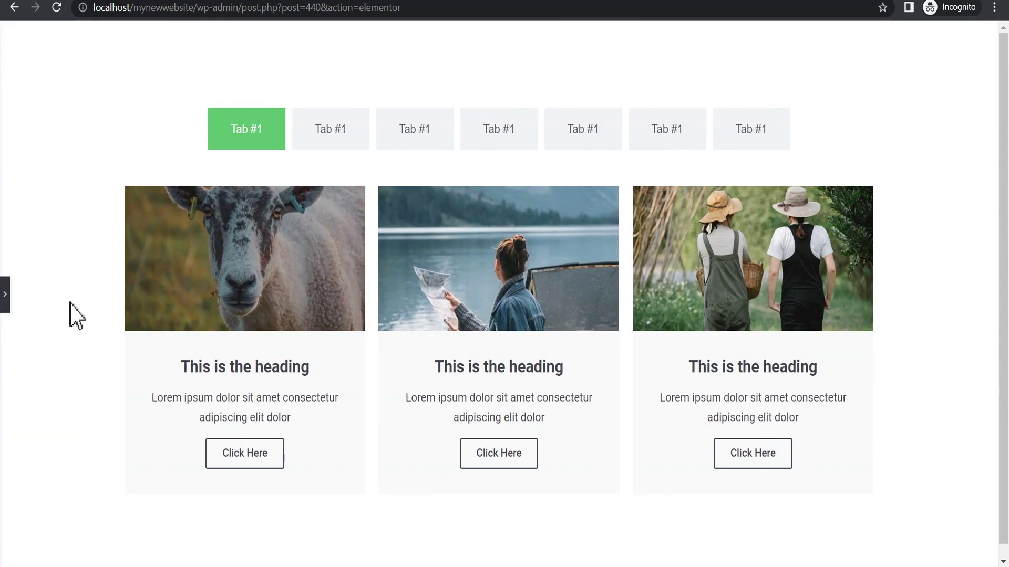
Step: Step through the tabs in the canvas to check each shows its own content
{"action": "left_click", "coordinate": [5, 297]}
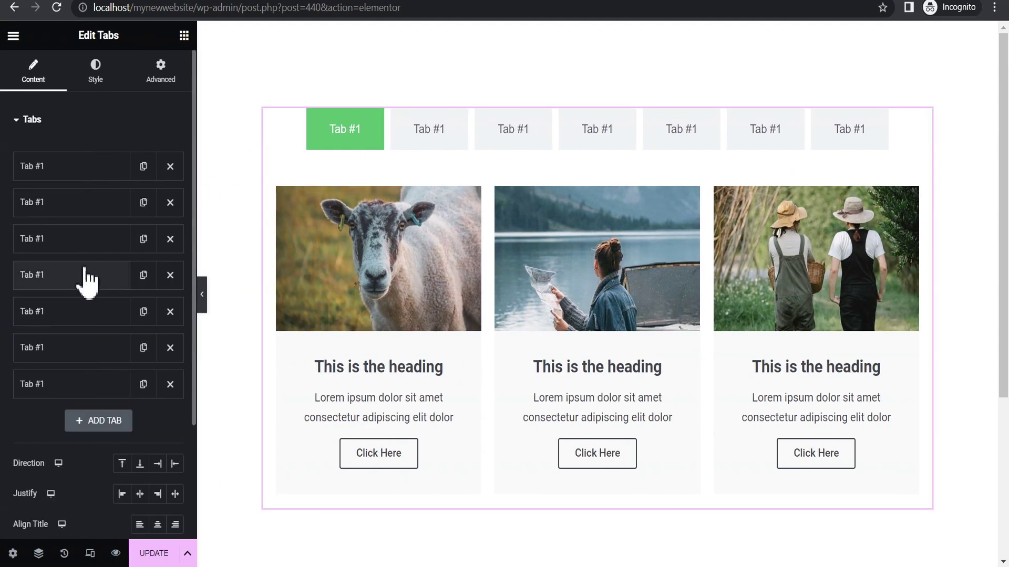
{"action": "left_click", "coordinate": [444, 140]}
{"action": "left_click", "coordinate": [522, 145]}
{"action": "left_click", "coordinate": [612, 145]}
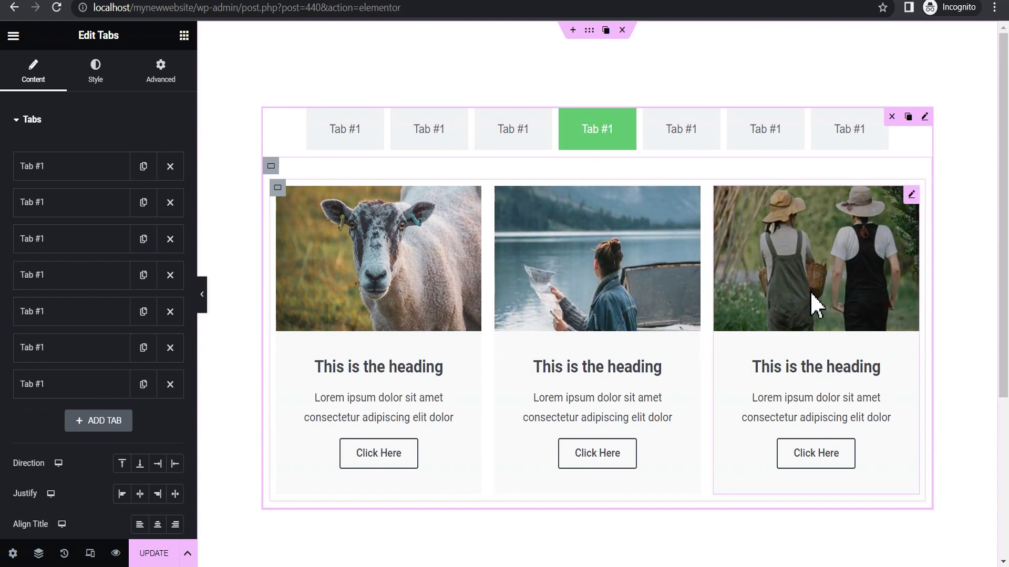
{"action": "left_click", "coordinate": [361, 138]}
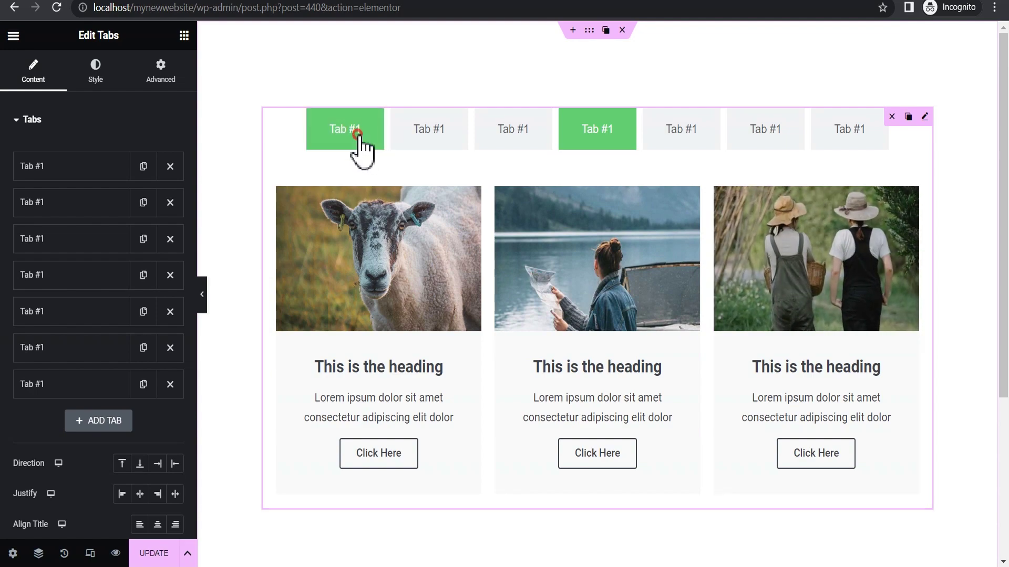
{"action": "left_click", "coordinate": [440, 136]}
{"action": "left_click", "coordinate": [501, 134]}
{"action": "left_click", "coordinate": [762, 141]}
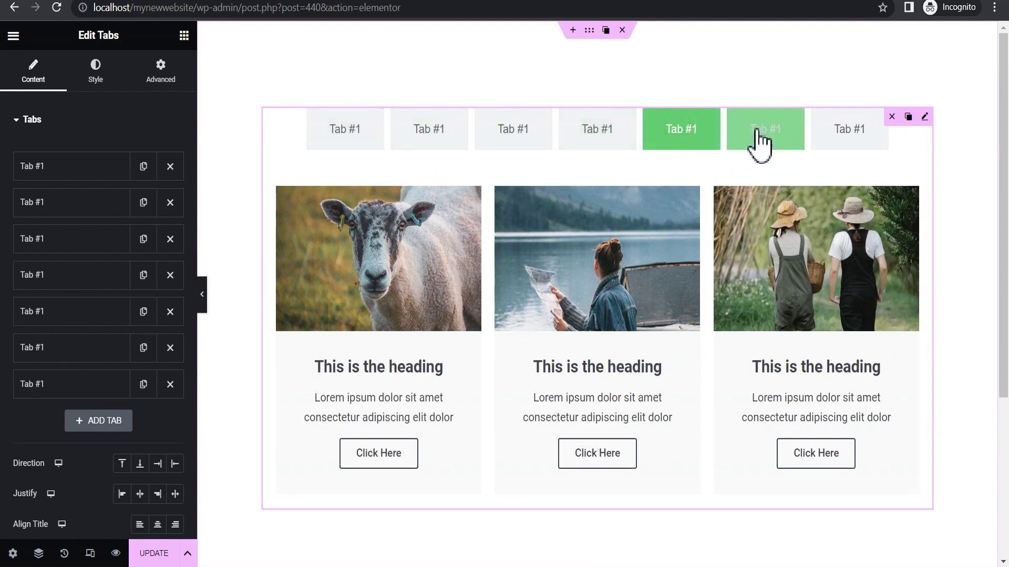
{"action": "left_click", "coordinate": [826, 140]}
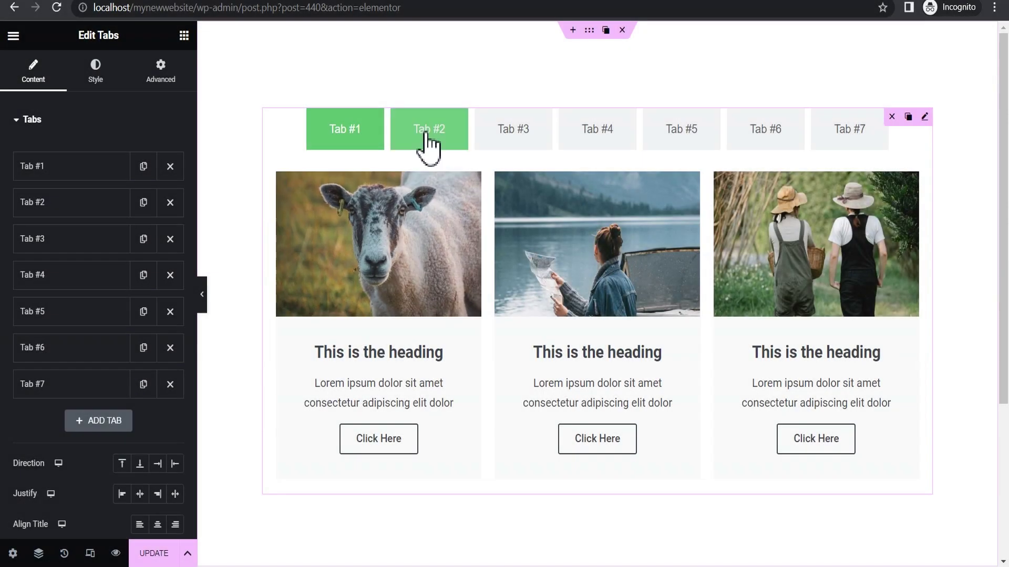
Step: Check the image cards of Tab #2 through Tab #7, then return to Tab #1
{"action": "left_click", "coordinate": [427, 140]}
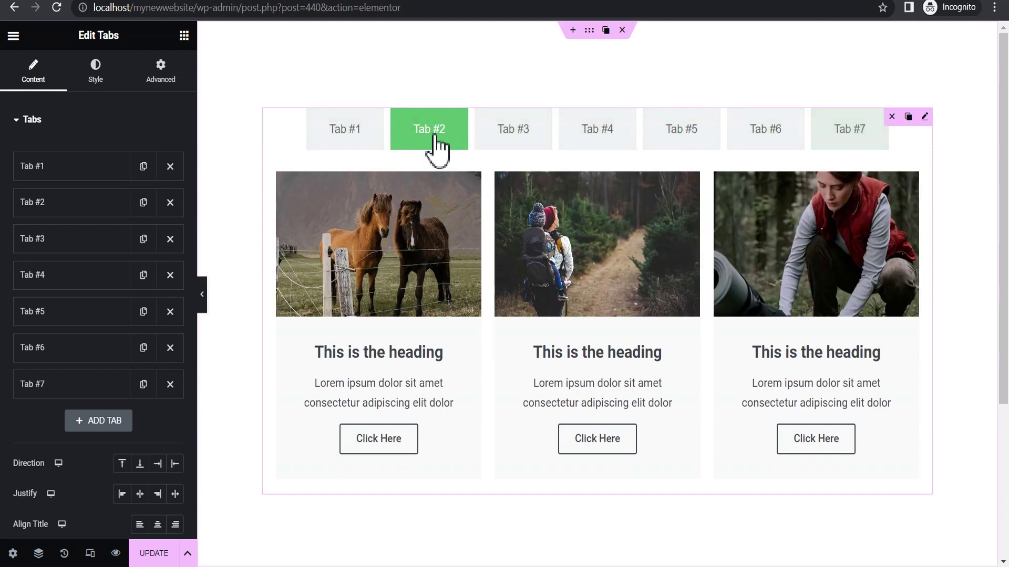
{"action": "left_click", "coordinate": [513, 136]}
{"action": "left_click", "coordinate": [599, 138]}
{"action": "left_click", "coordinate": [673, 130]}
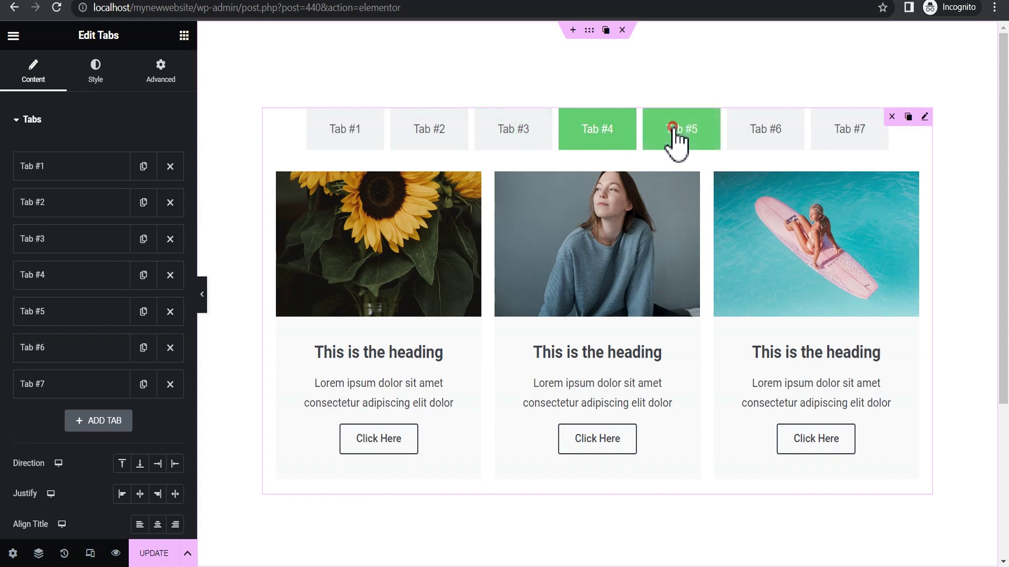
{"action": "left_click", "coordinate": [767, 136]}
{"action": "left_click", "coordinate": [840, 132]}
{"action": "left_click", "coordinate": [418, 132]}
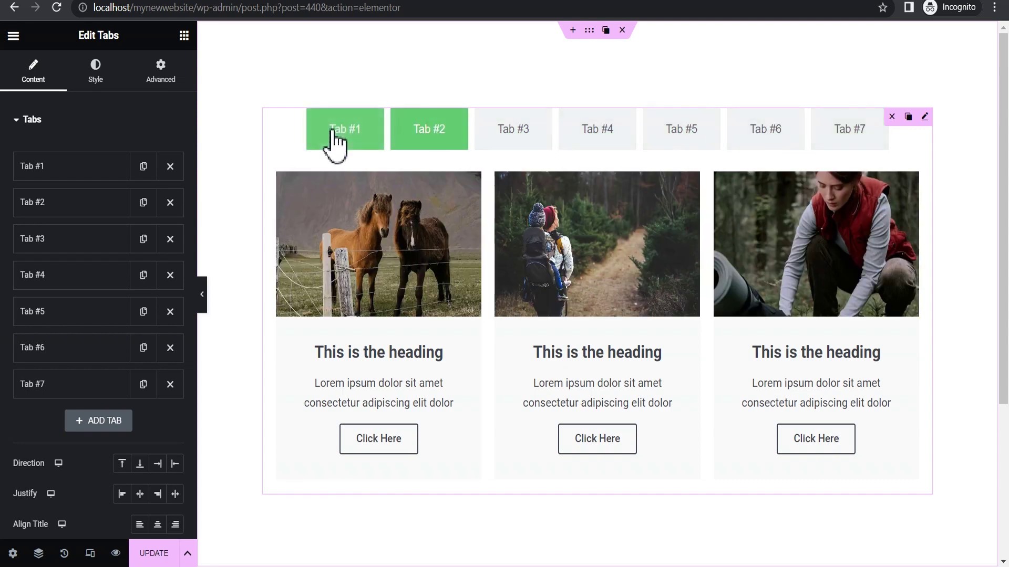
{"action": "left_click", "coordinate": [332, 134]}
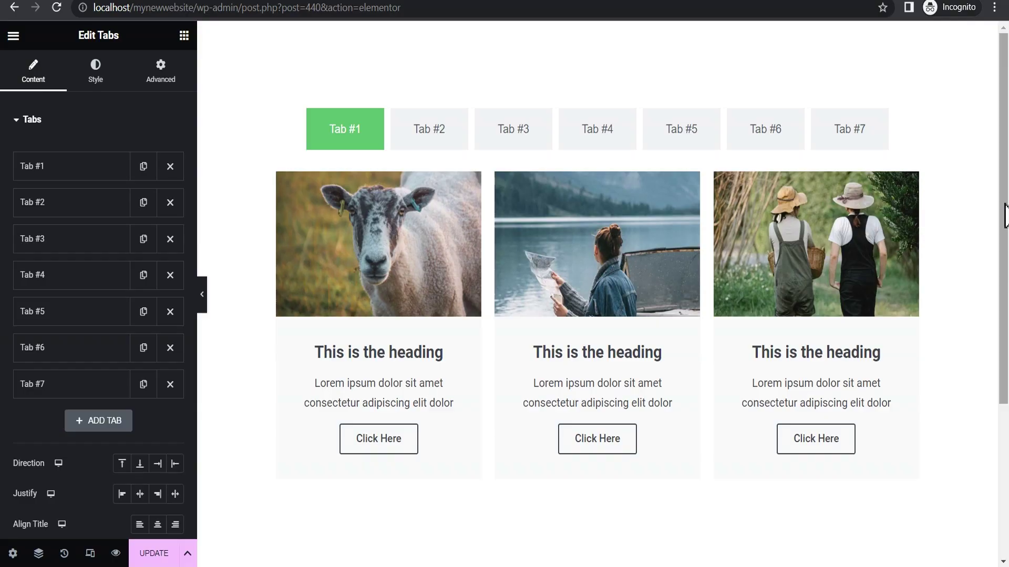
Step: Scroll down and recheck Tabs #2 to #7, ending on Tab #7's black-and-white cards
{"action": "scroll", "coordinate": [1004, 209], "scroll_direction": "down", "scroll_amount": 1}
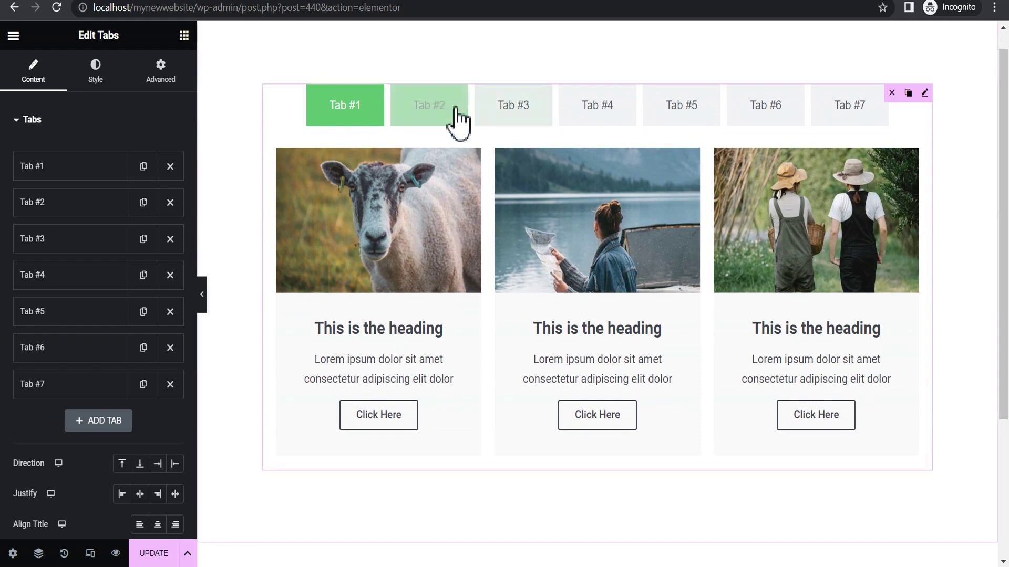
{"action": "left_click", "coordinate": [457, 113]}
{"action": "left_click", "coordinate": [506, 111]}
{"action": "left_click", "coordinate": [599, 109]}
{"action": "left_click", "coordinate": [683, 109]}
{"action": "left_click", "coordinate": [765, 105]}
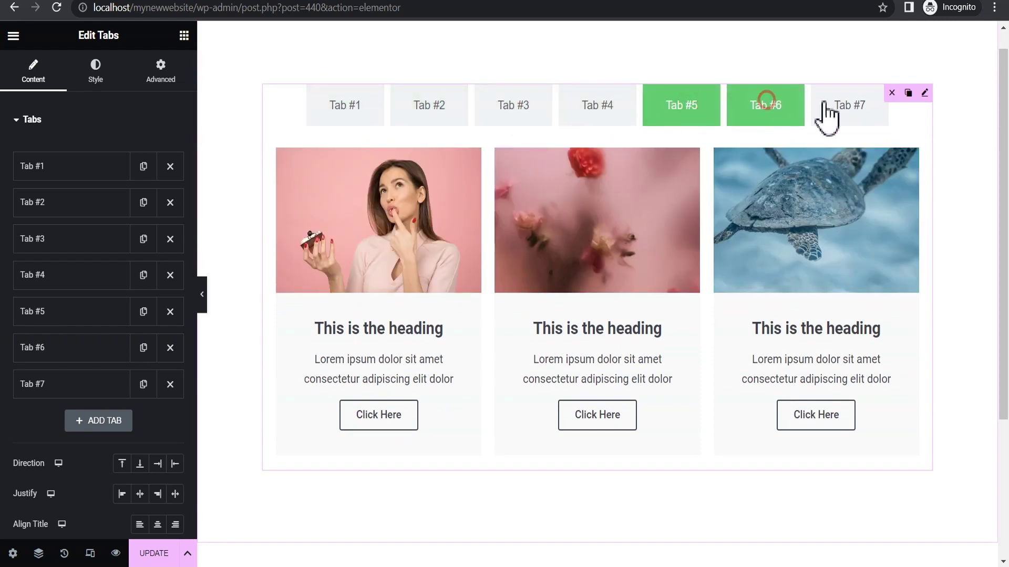
{"action": "left_click", "coordinate": [854, 101]}
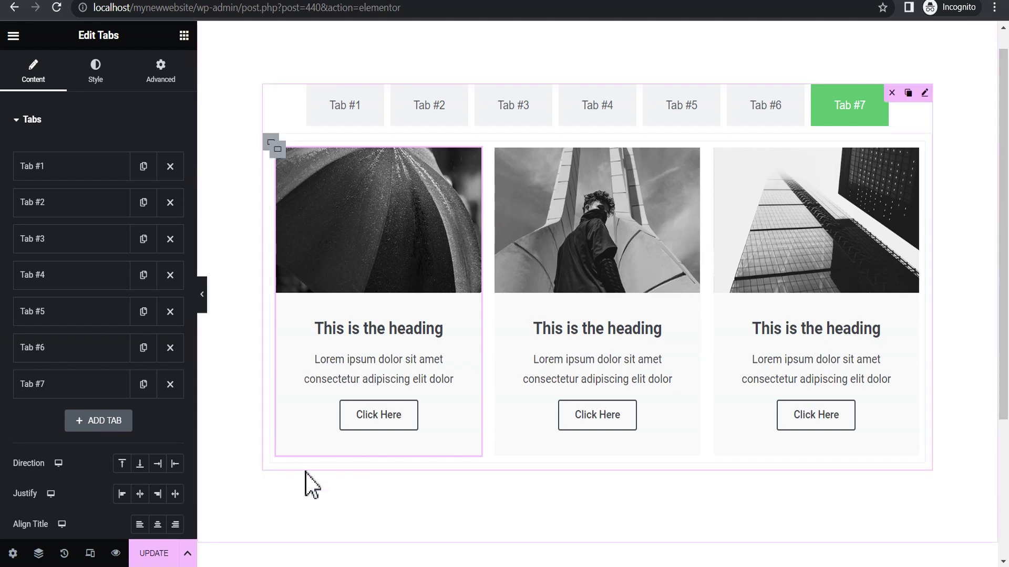
Step: Preview the page at tablet, then 360 px mobile width, and select the tabs' container
{"action": "left_click", "coordinate": [91, 554]}
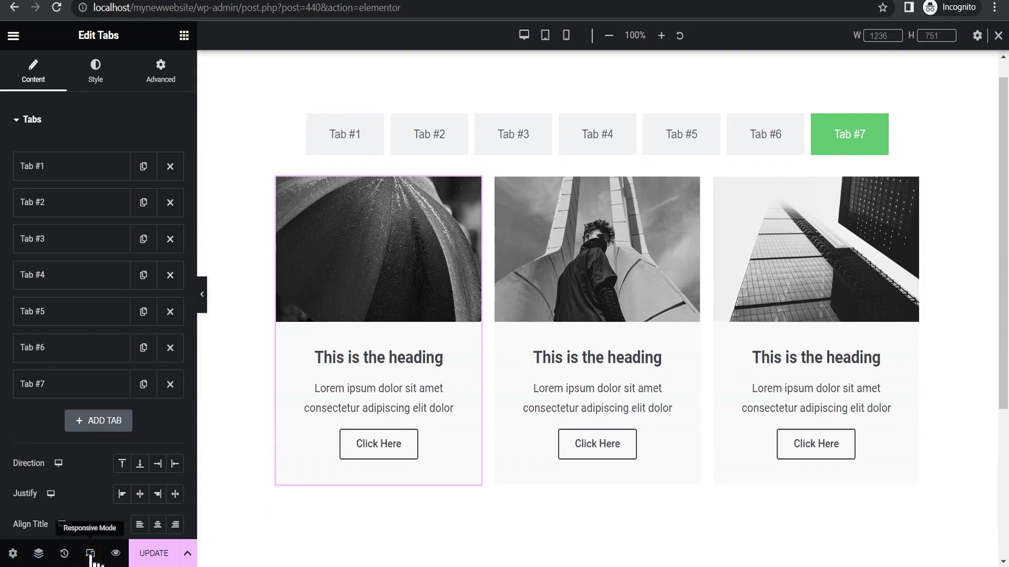
{"action": "left_click", "coordinate": [545, 36]}
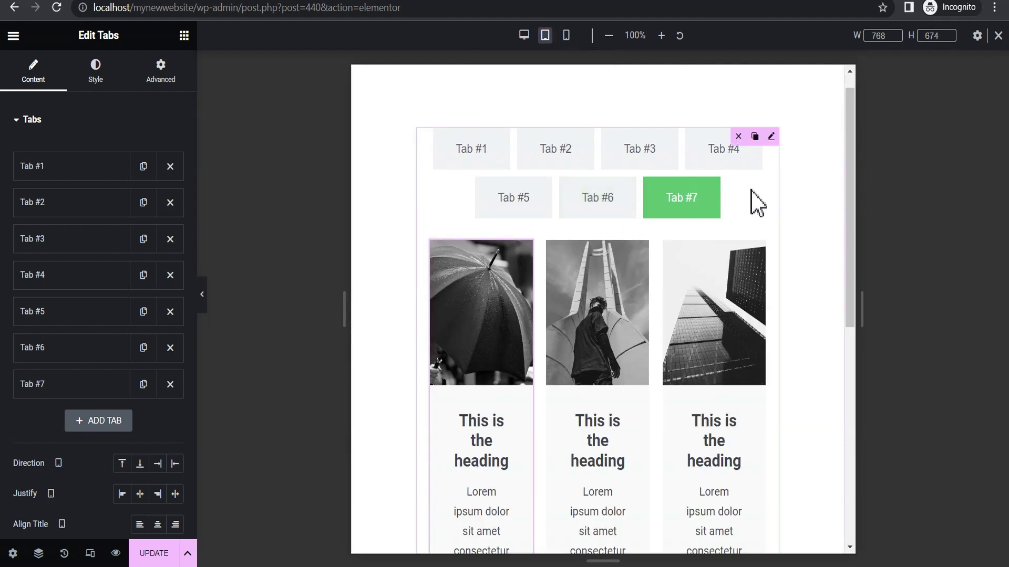
{"action": "left_click", "coordinate": [567, 37]}
{"action": "mouse_move", "coordinate": [717, 173]}
{"action": "left_mouse_down"}
{"action": "mouse_move", "coordinate": [729, 226]}
{"action": "mouse_move", "coordinate": [715, 161]}
{"action": "left_mouse_up"}
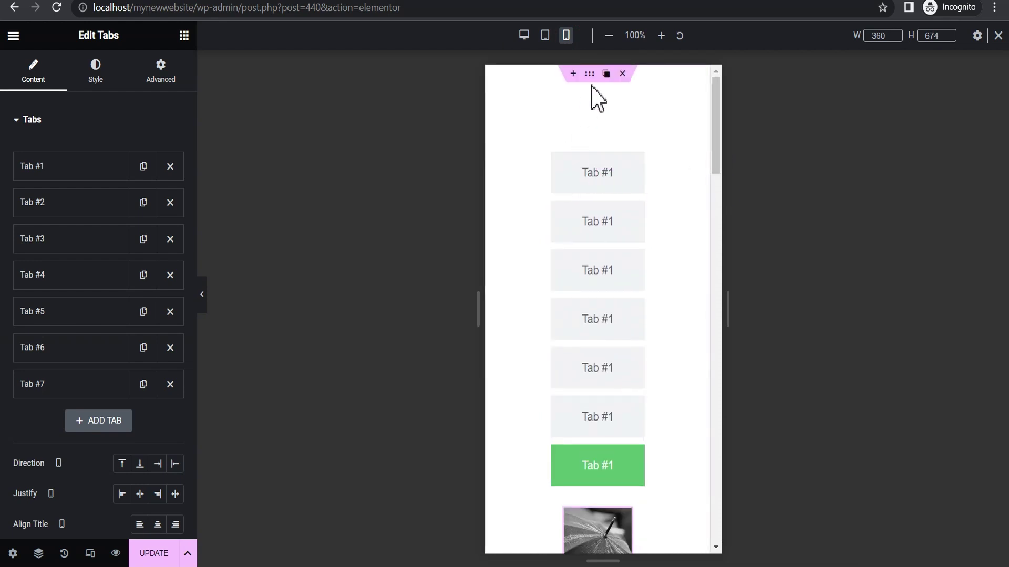
{"action": "left_click", "coordinate": [590, 74]}
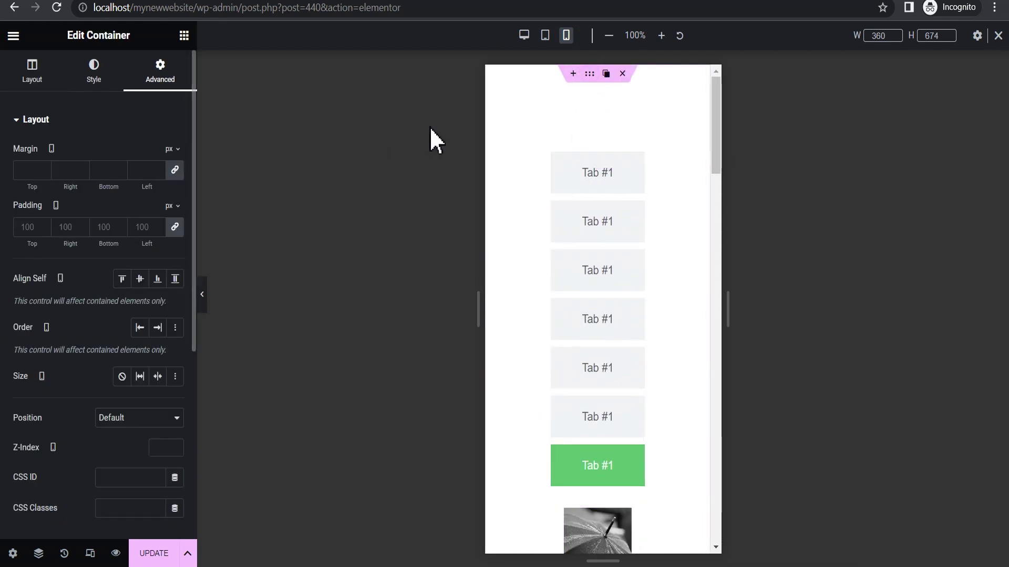
Step: Set the container's mobile padding to 0 top and bottom and 10 px on the sides
{"action": "left_click", "coordinate": [175, 227]}
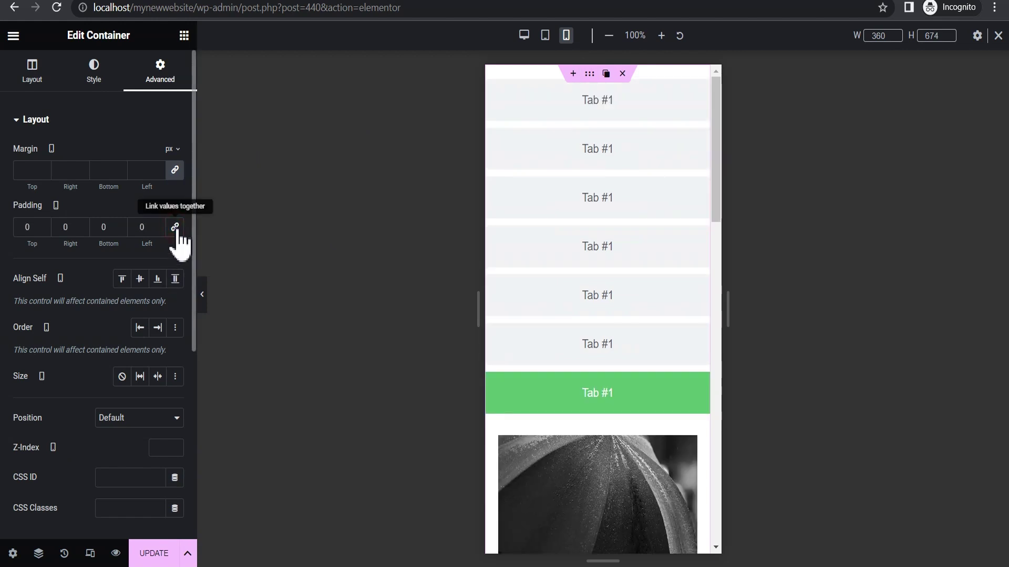
{"action": "left_click", "coordinate": [140, 227]}
{"action": "type", "text": "1"}
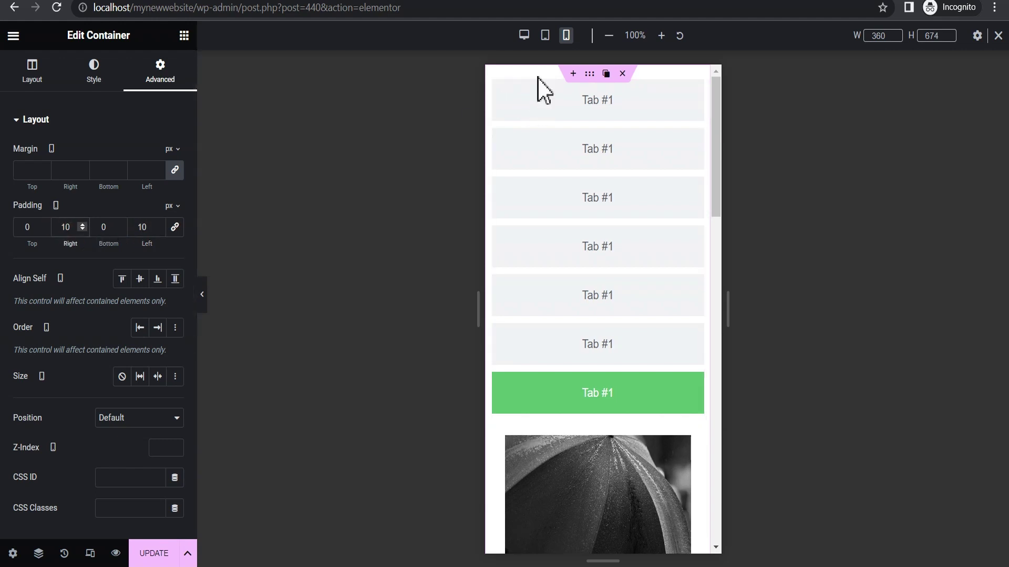
Step: Apply the same 0/10/0/10 container padding at tablet width, then edit the Tabs widget
{"action": "left_click", "coordinate": [544, 36]}
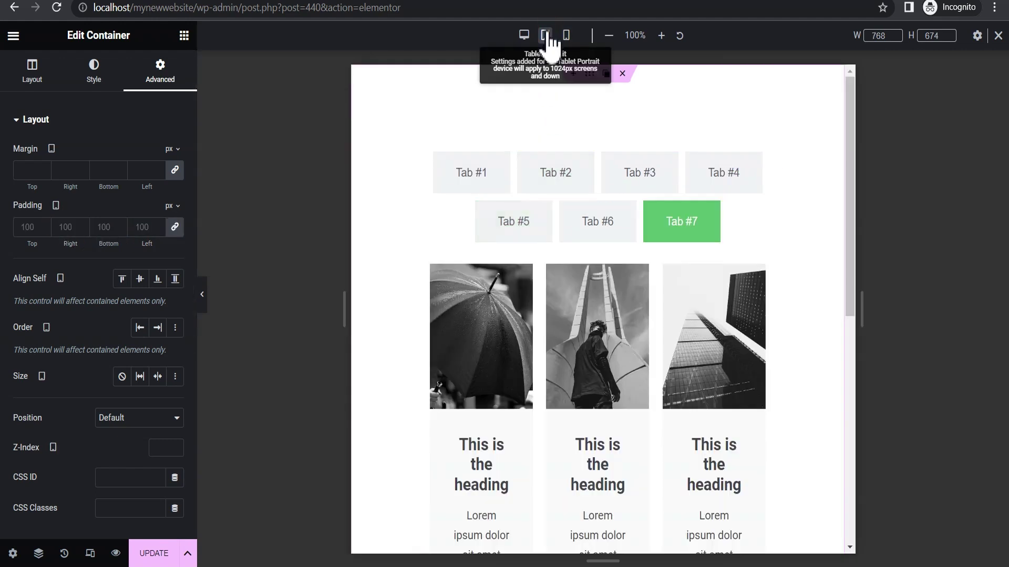
{"action": "left_click", "coordinate": [175, 227]}
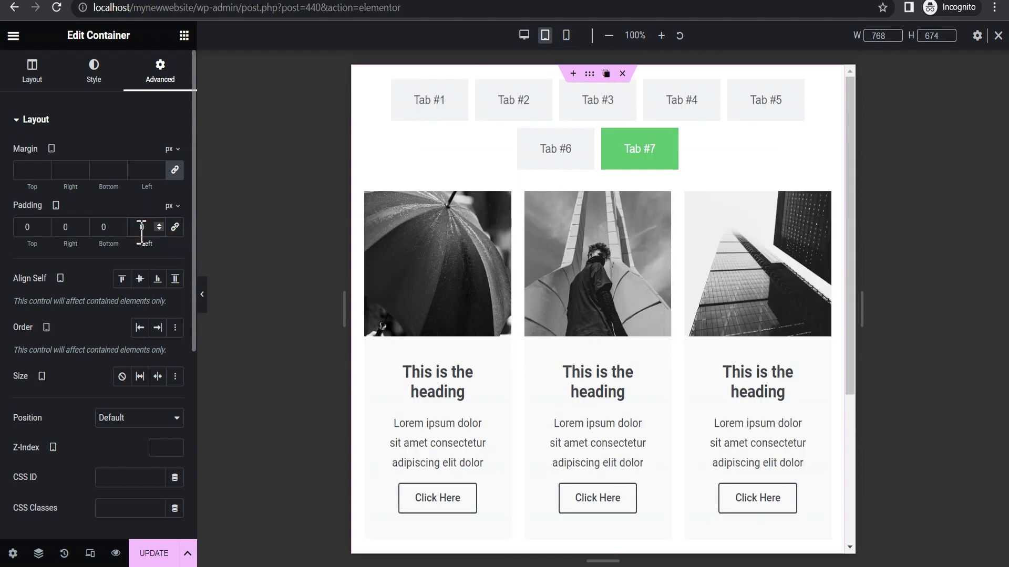
{"action": "left_click", "coordinate": [140, 227]}
{"action": "type", "text": "1"}
{"action": "type", "text": "1"}
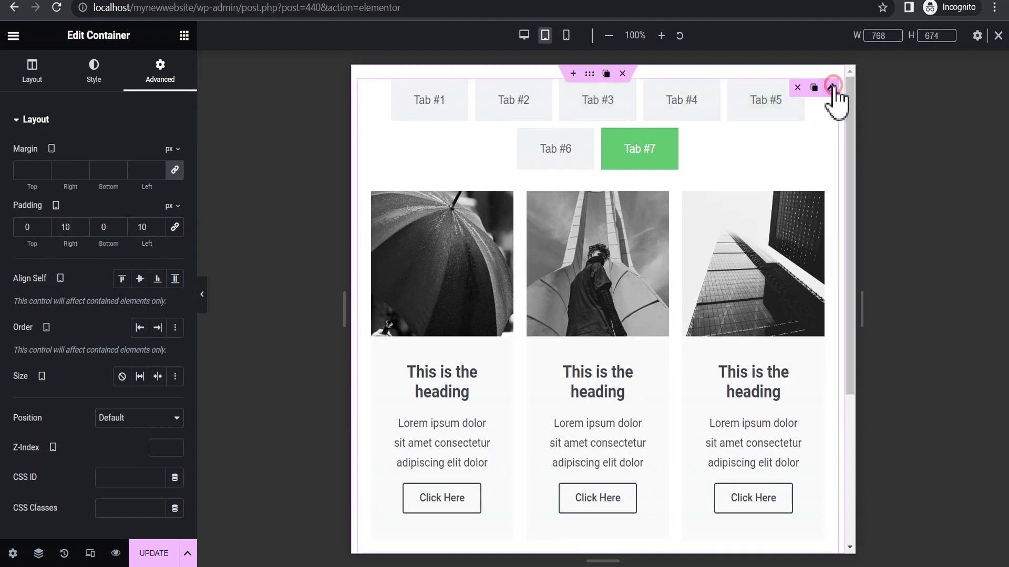
{"action": "left_click", "coordinate": [831, 88]}
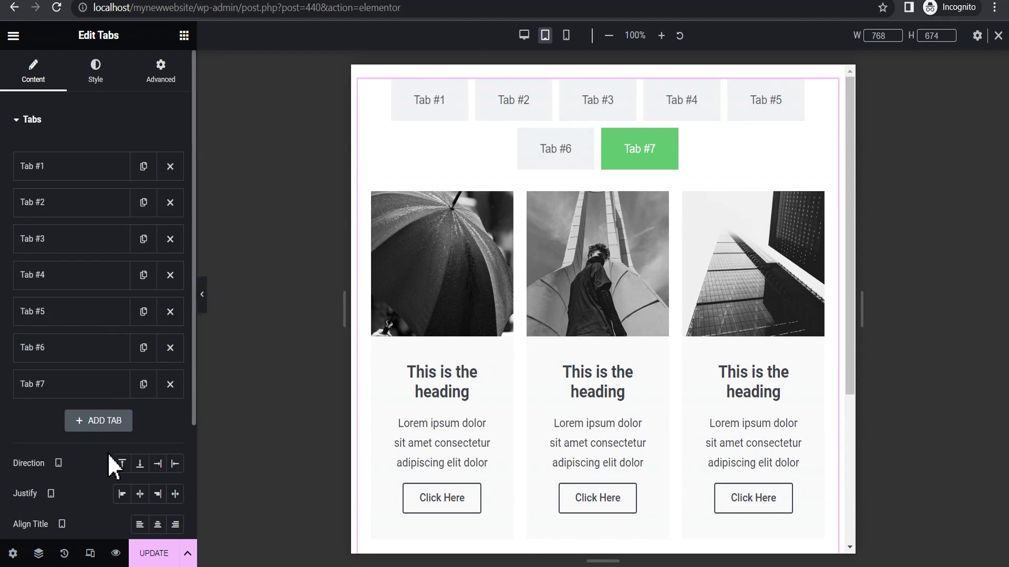
Step: Show the Tabs' Mobile Portrait breakpoint setting, check the mobile layout, and return to desktop
{"action": "scroll", "coordinate": [196, 457], "scroll_direction": "down", "scroll_amount": 2}
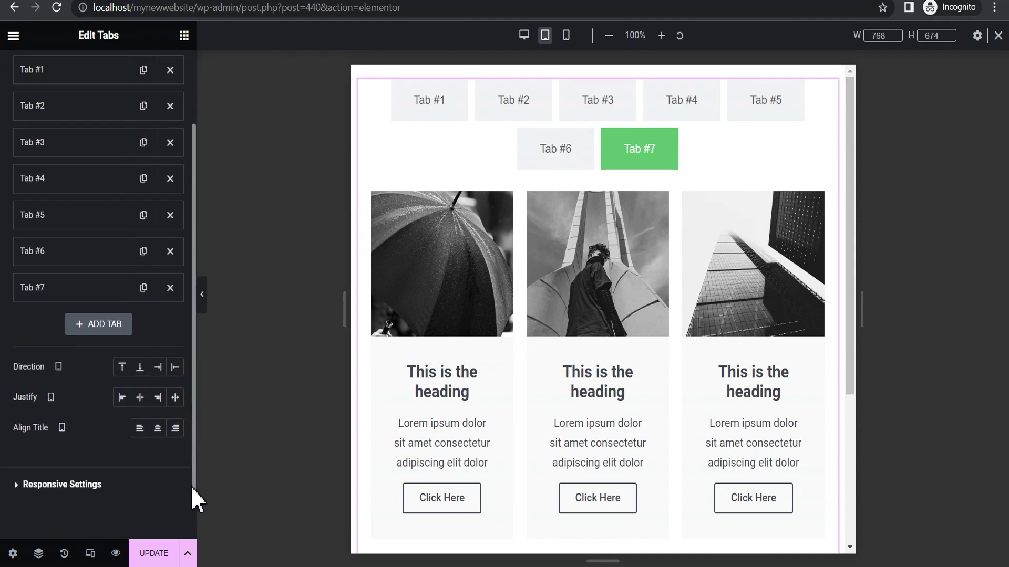
{"action": "left_click", "coordinate": [87, 477]}
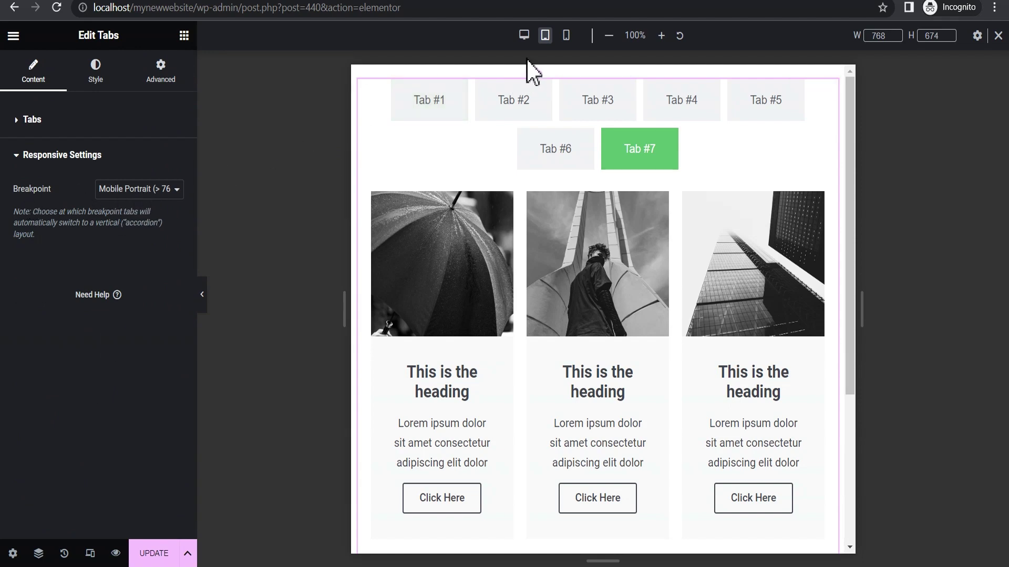
{"action": "left_click", "coordinate": [569, 39]}
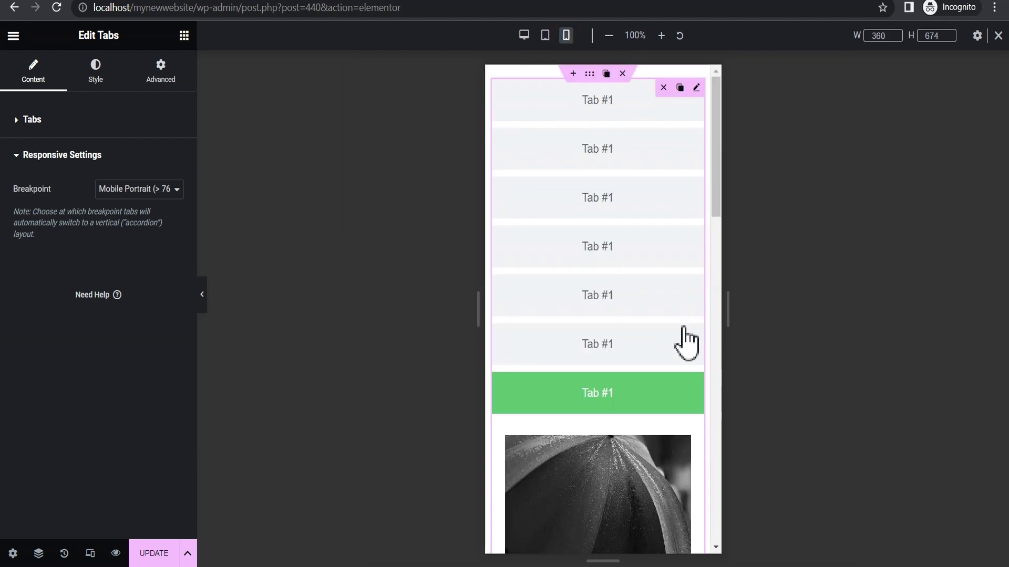
{"action": "left_click_drag", "start_coordinate": [716, 198], "coordinate": [502, 103]}
{"action": "left_click", "coordinate": [525, 37]}
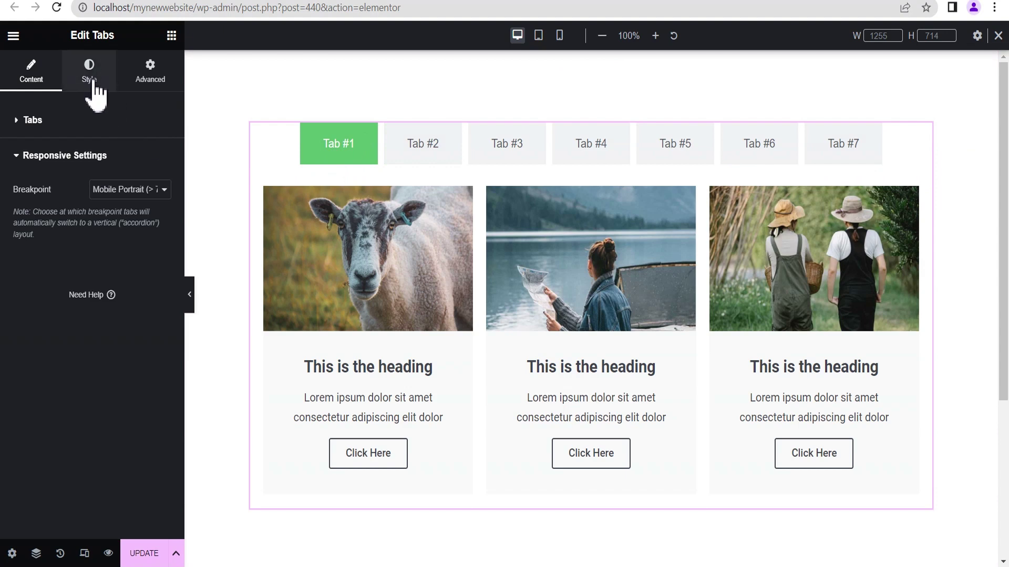
Step: Give the tab titles a linked 30 px border radius on every corner
{"action": "left_click", "coordinate": [84, 77]}
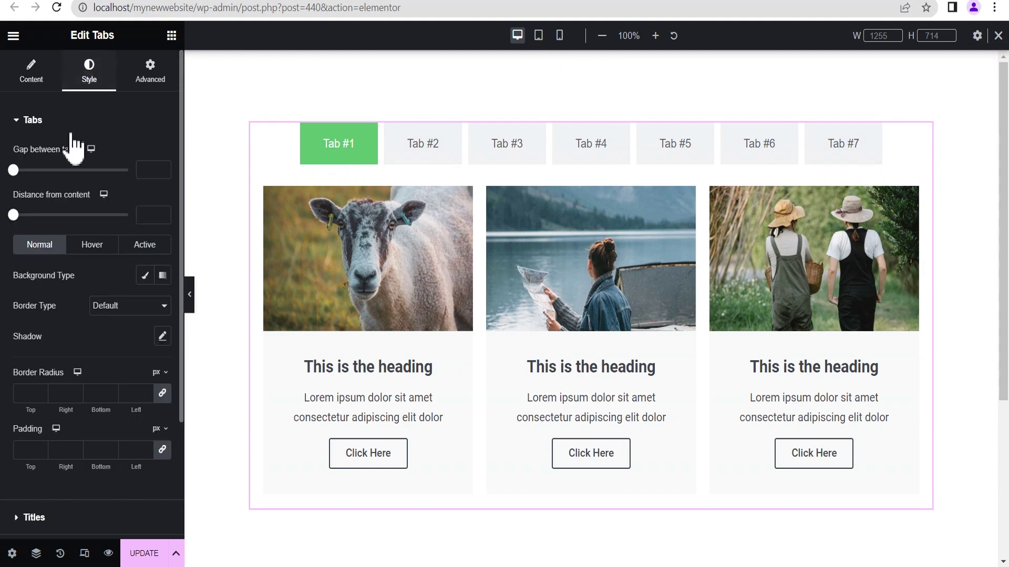
{"action": "left_click", "coordinate": [42, 122]}
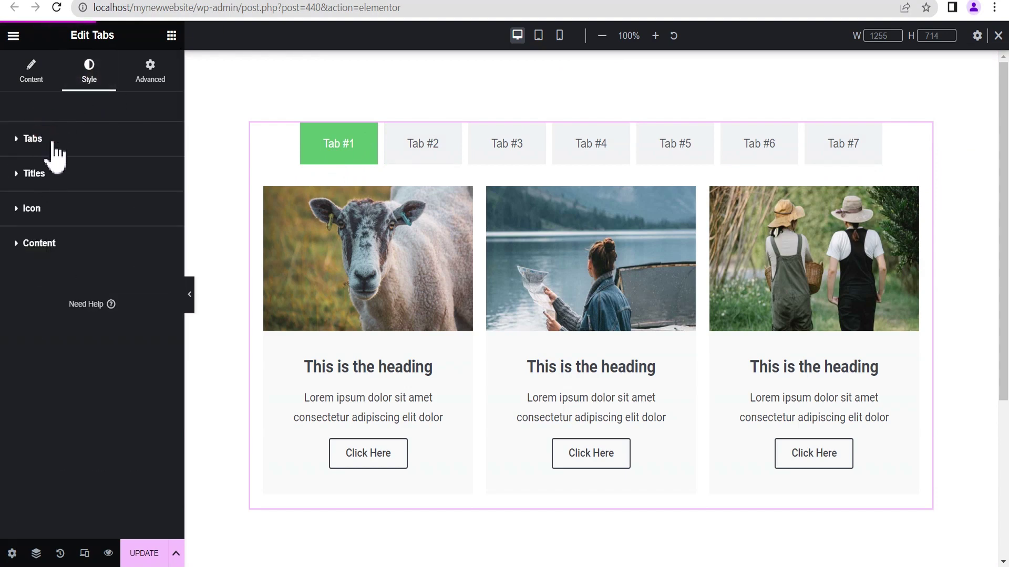
{"action": "left_click", "coordinate": [49, 144]}
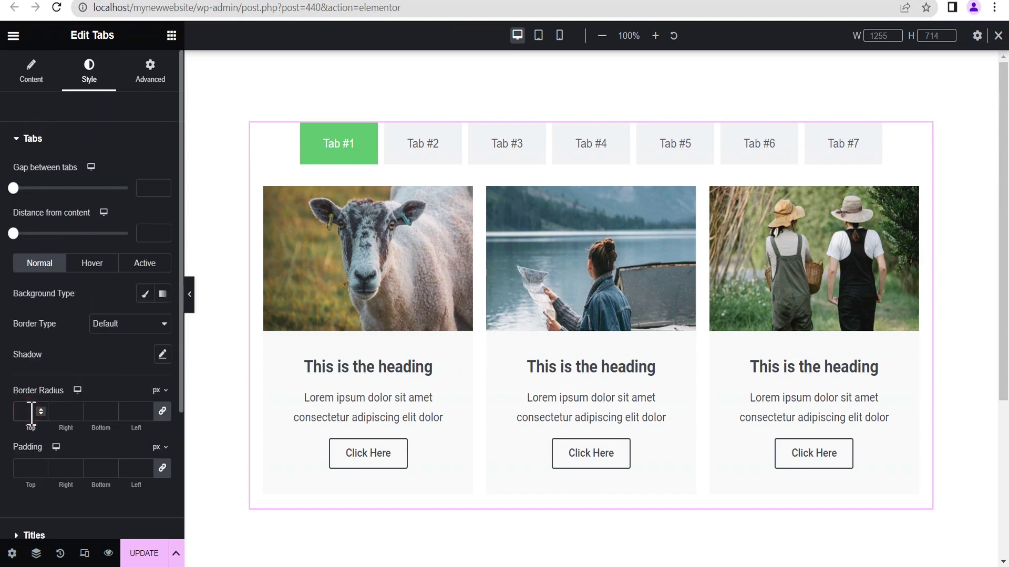
{"action": "type", "text": "30"}
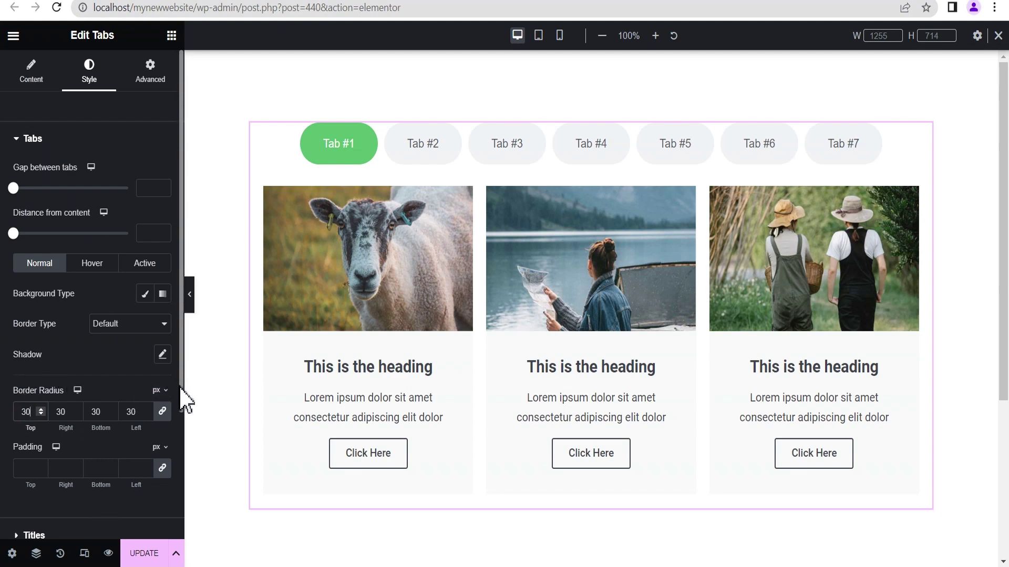
Step: Try a classic red background for normal tabs, then clear it to keep them grey
{"action": "left_click", "coordinate": [144, 295]}
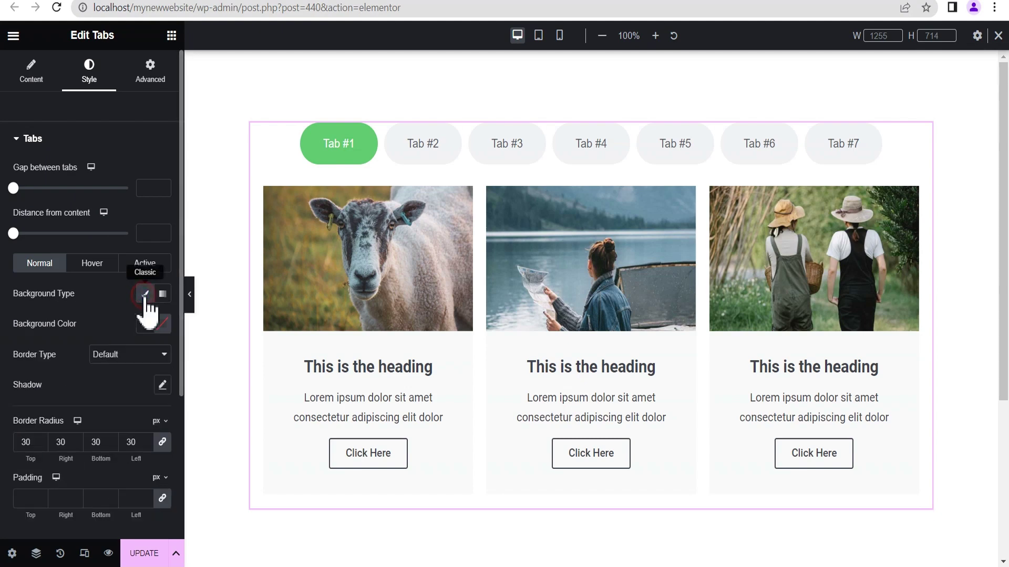
{"action": "left_click", "coordinate": [163, 324]}
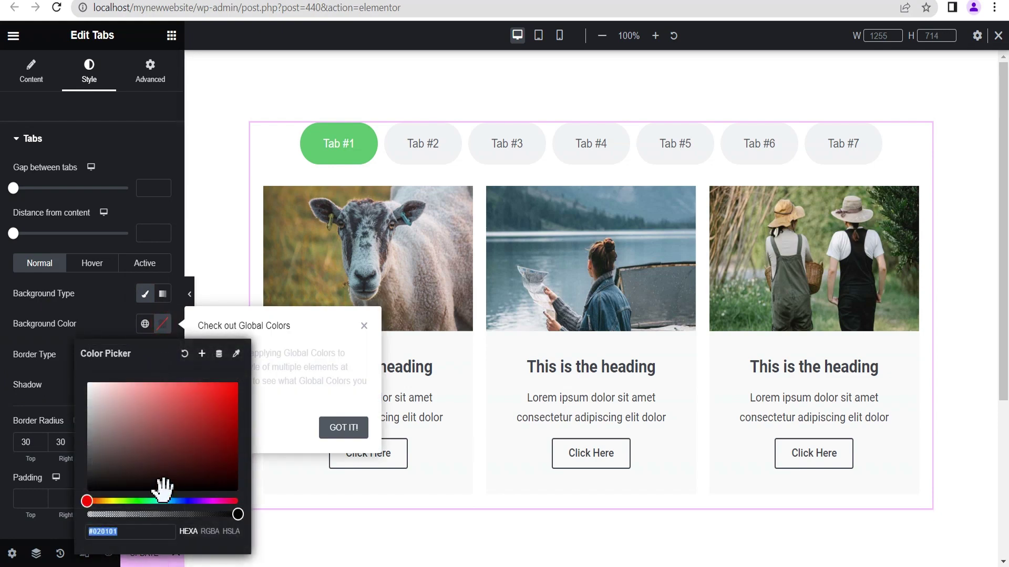
{"action": "left_click", "coordinate": [236, 384]}
{"action": "left_click_drag", "start_coordinate": [236, 386], "coordinate": [157, 468]}
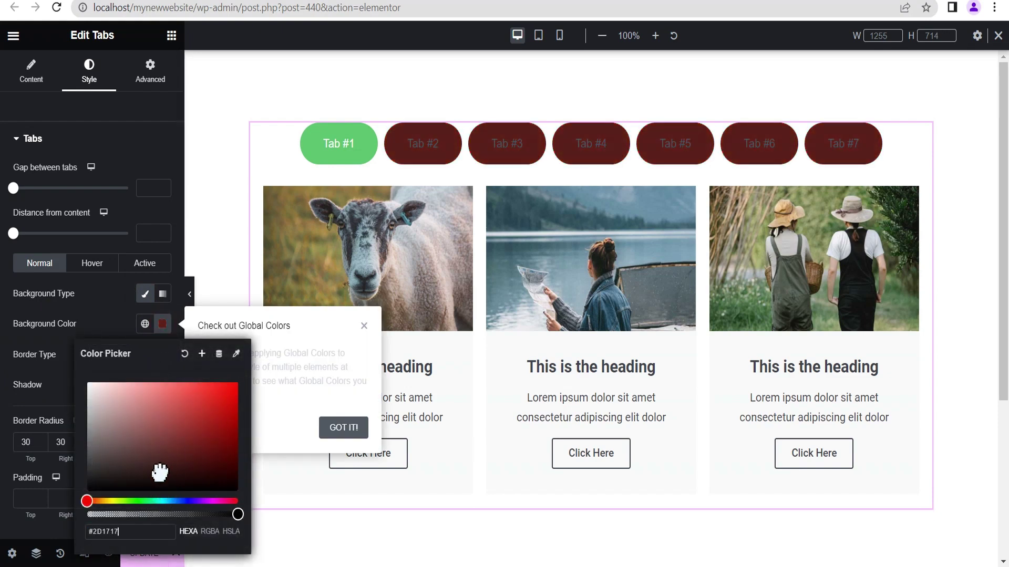
{"action": "left_click", "coordinate": [185, 354]}
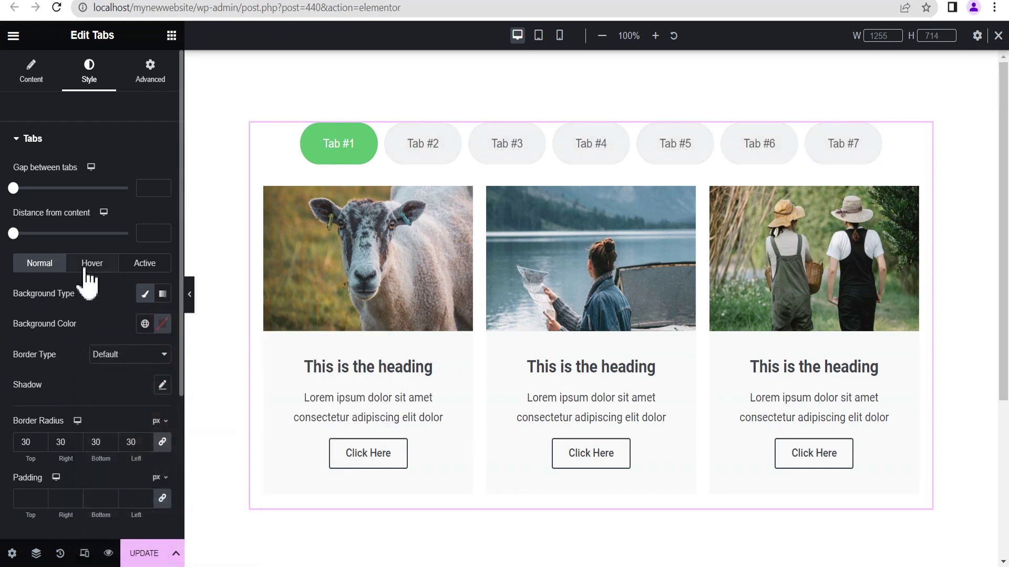
Step: Set the active tab's background colour to bright red #FC0000
{"action": "left_click", "coordinate": [147, 266]}
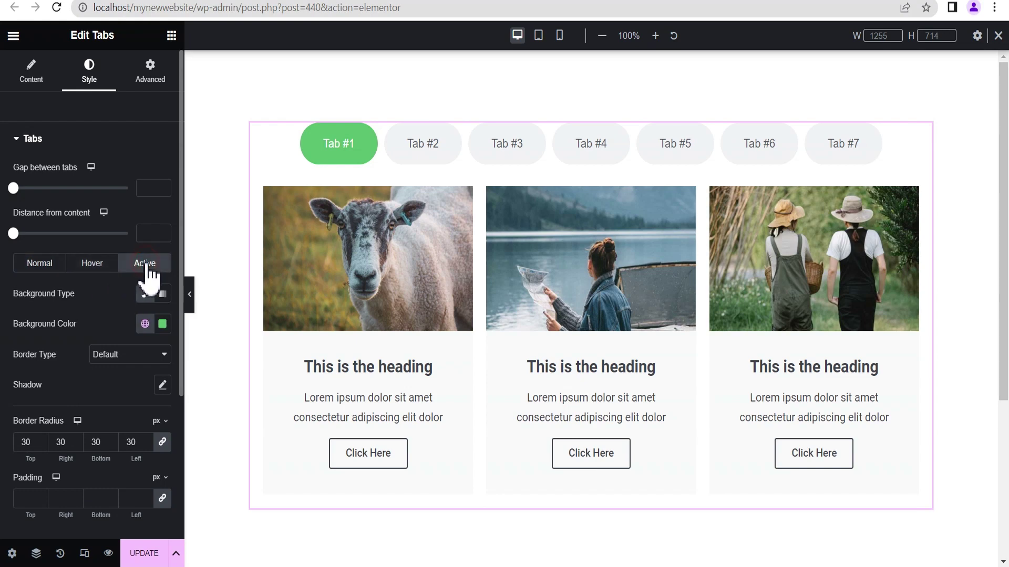
{"action": "left_click", "coordinate": [163, 324]}
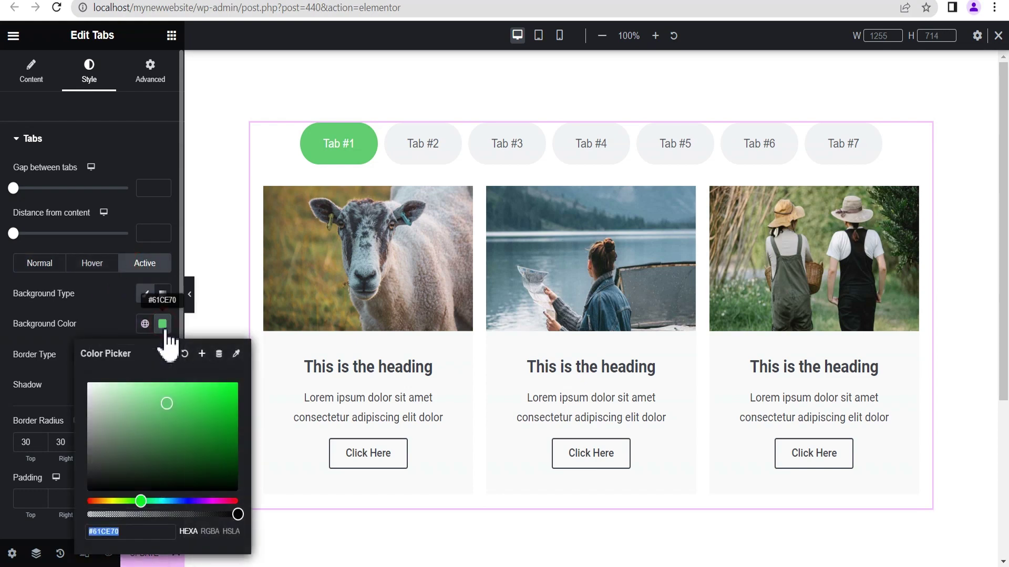
{"action": "left_click_drag", "start_coordinate": [138, 499], "coordinate": [71, 497]}
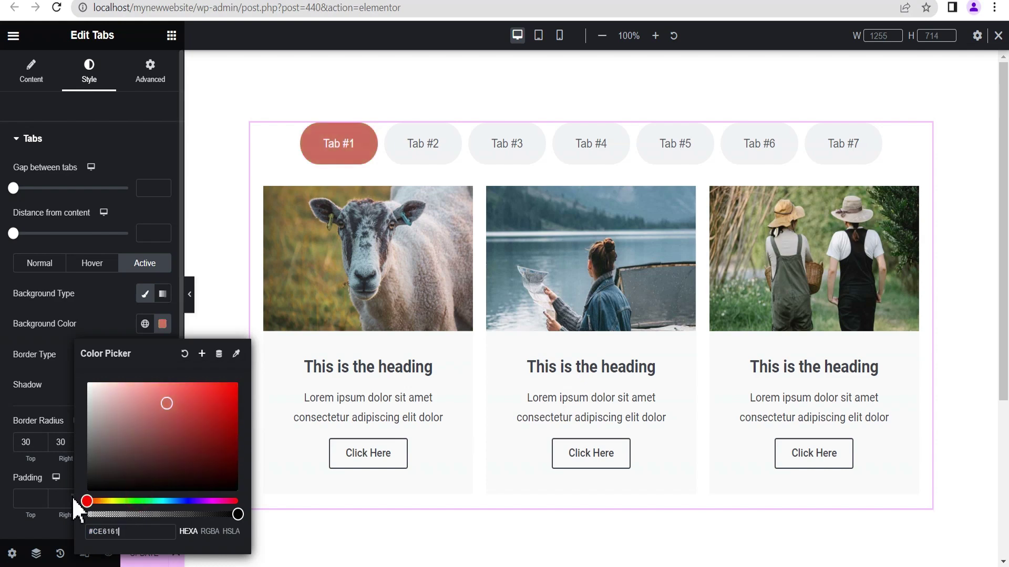
{"action": "left_click_drag", "start_coordinate": [164, 404], "coordinate": [241, 381]}
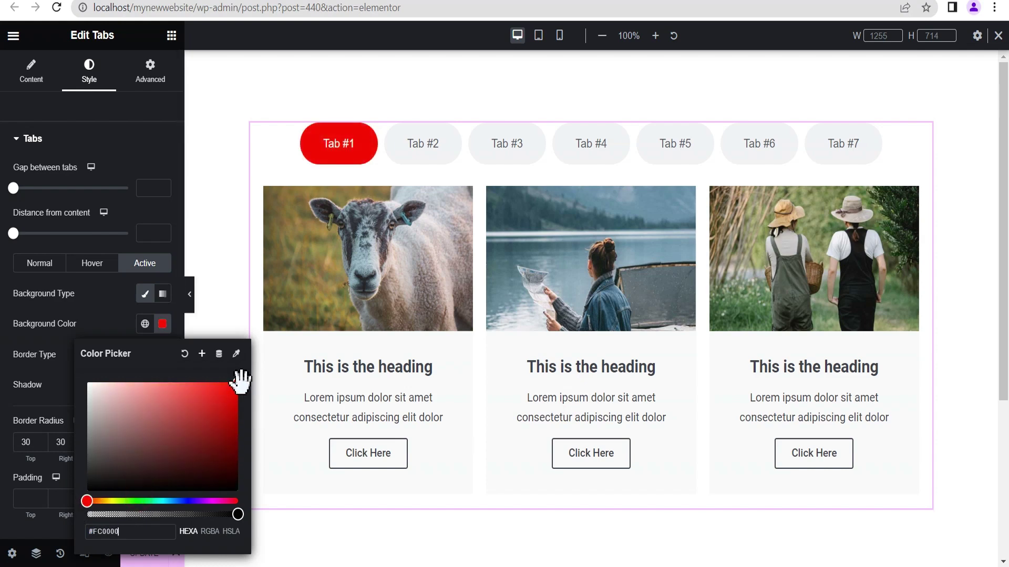
{"action": "left_click", "coordinate": [105, 301]}
Step: Set the hovered tabs' background colour to red #F90000
{"action": "left_click", "coordinate": [92, 264]}
{"action": "left_click", "coordinate": [162, 325]}
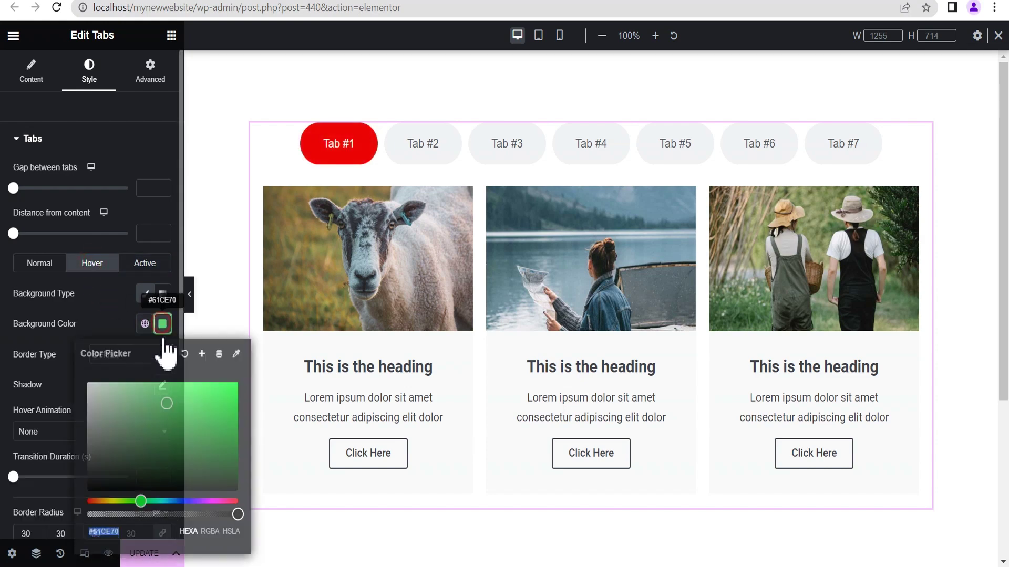
{"action": "left_click_drag", "start_coordinate": [132, 503], "coordinate": [78, 501]}
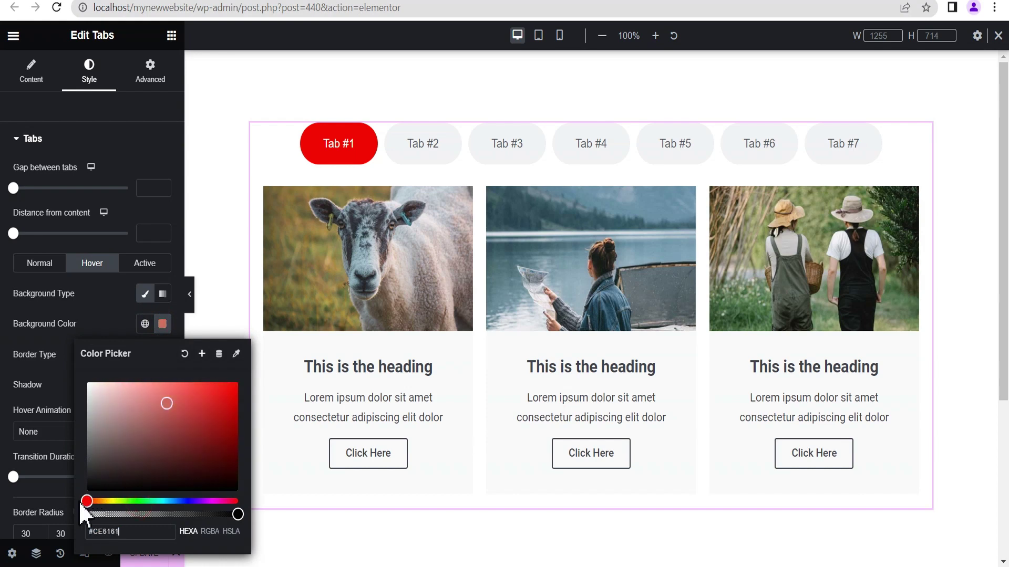
{"action": "left_click_drag", "start_coordinate": [227, 392], "coordinate": [241, 381]}
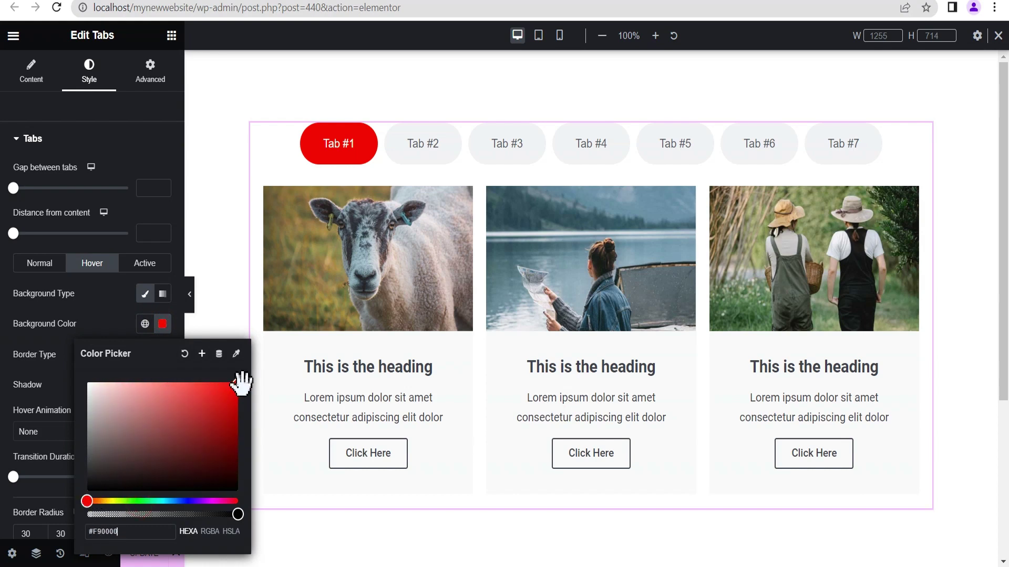
{"action": "left_click", "coordinate": [118, 315]}
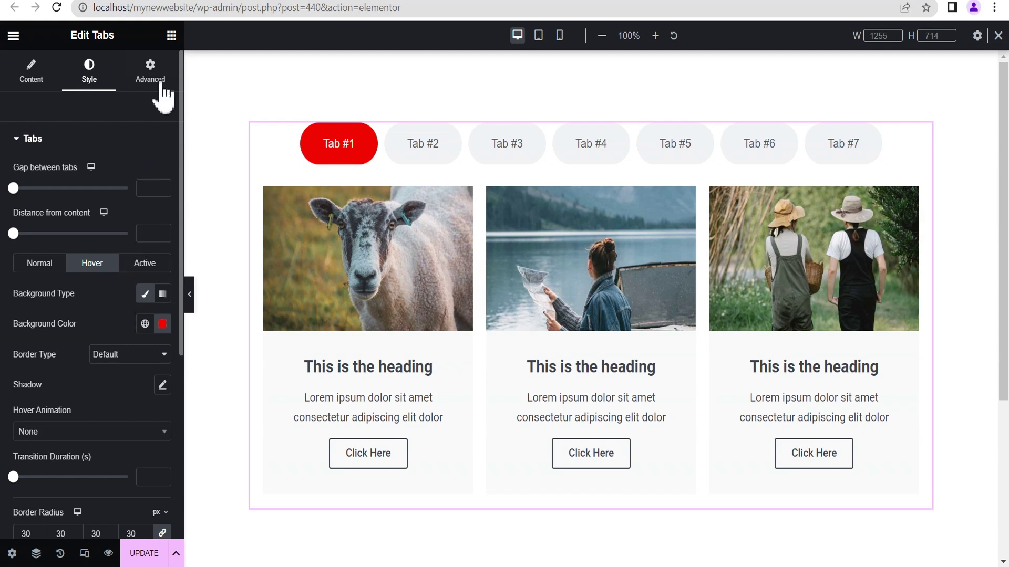
Step: Search for 'html' and drop an HTML widget directly below the Tabs widget
{"action": "left_click", "coordinate": [171, 36]}
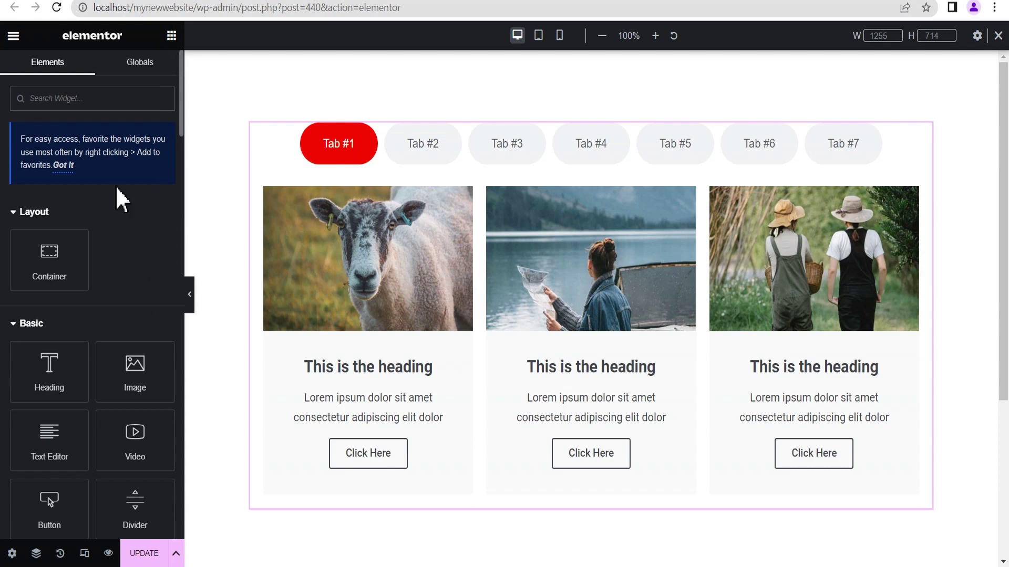
{"action": "type", "text": "html"}
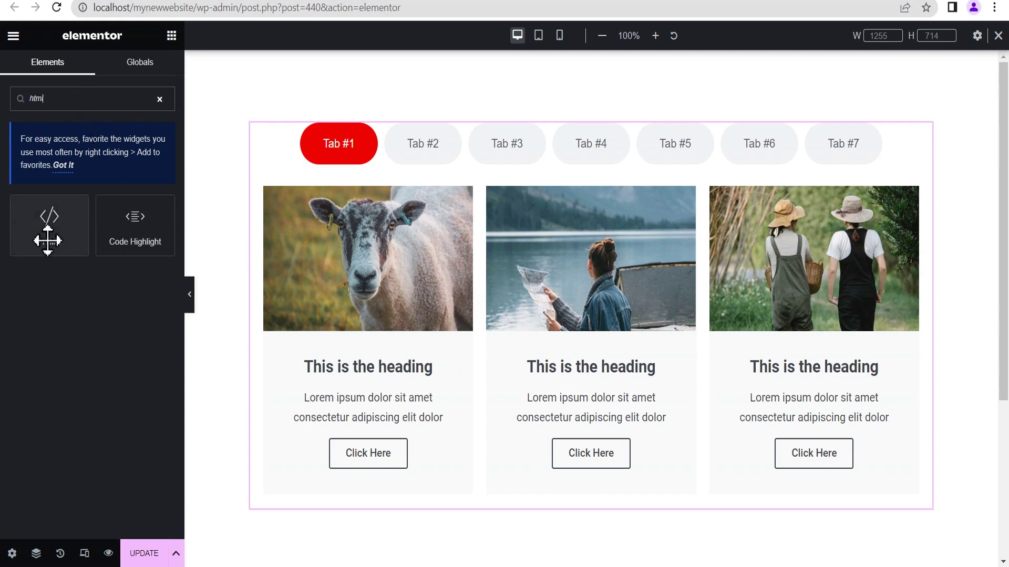
{"action": "left_click_drag", "start_coordinate": [46, 220], "coordinate": [591, 513]}
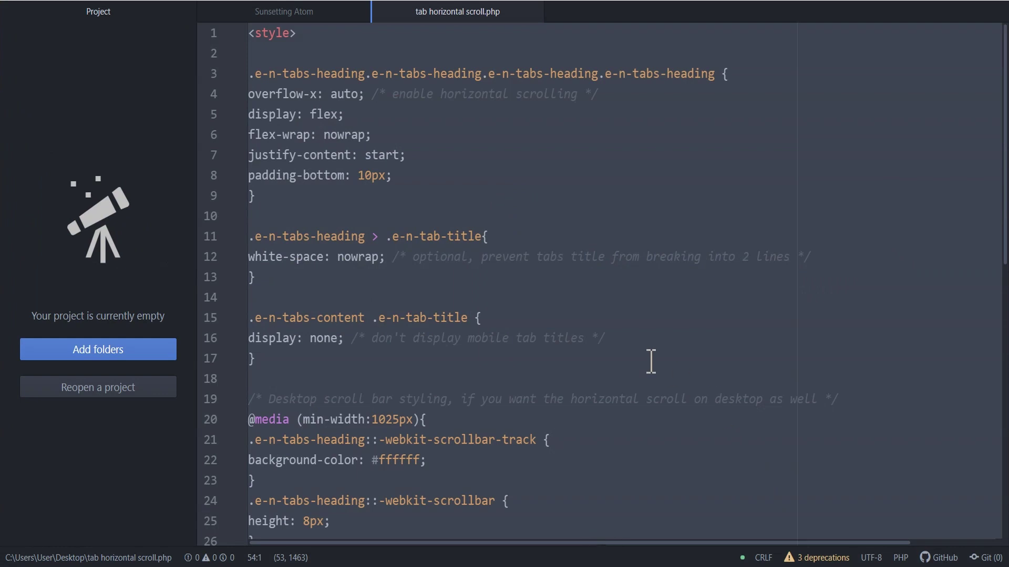
{"action": "left_click", "coordinate": [451, 167]}
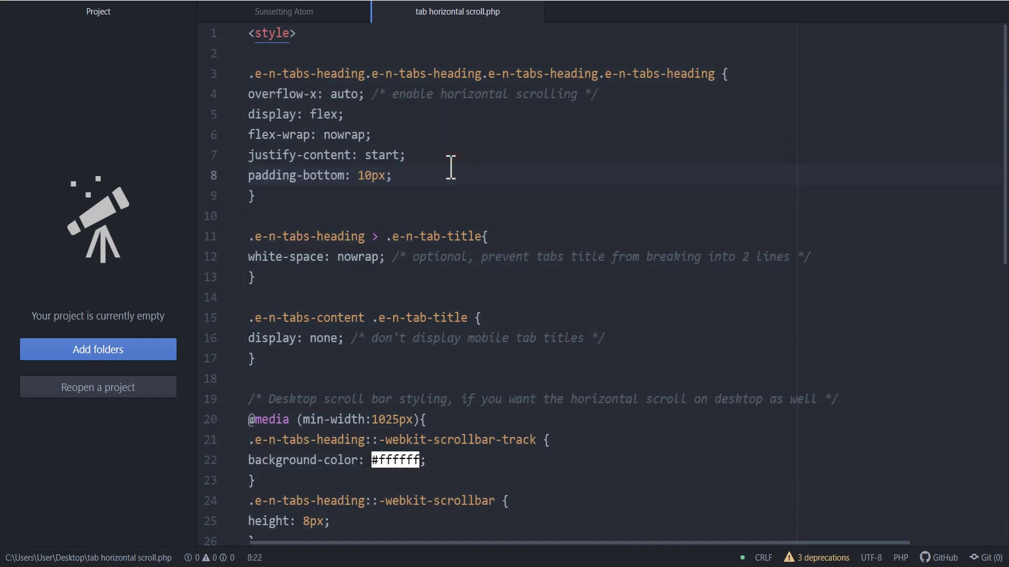
Step: Copy all the CSS in tab horizontal scroll.php and switch back to the browser
{"action": "key", "text": "ctrl+a"}
{"action": "key", "text": "ctrl+c"}
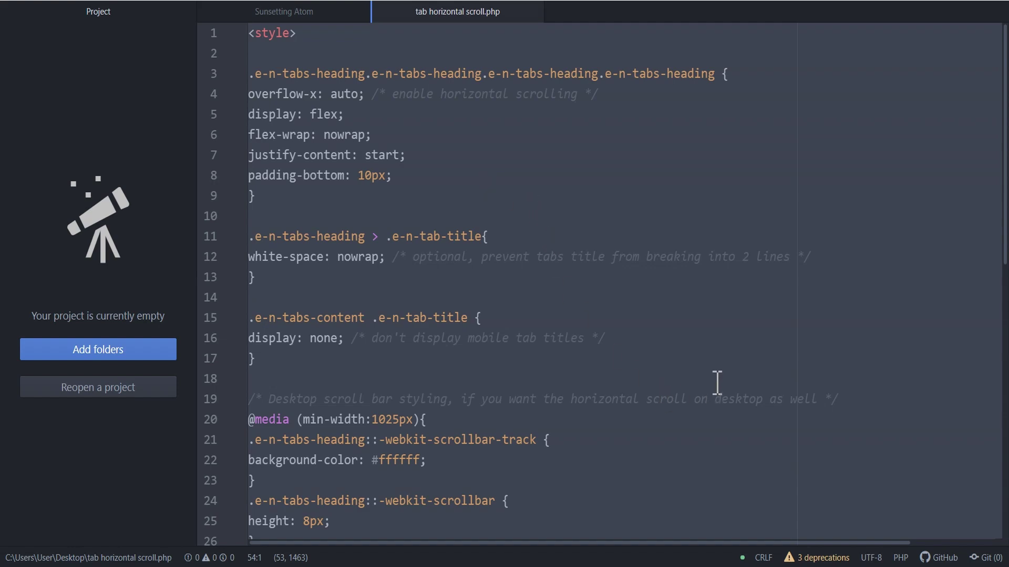
{"action": "key", "text": "alt+Tab"}
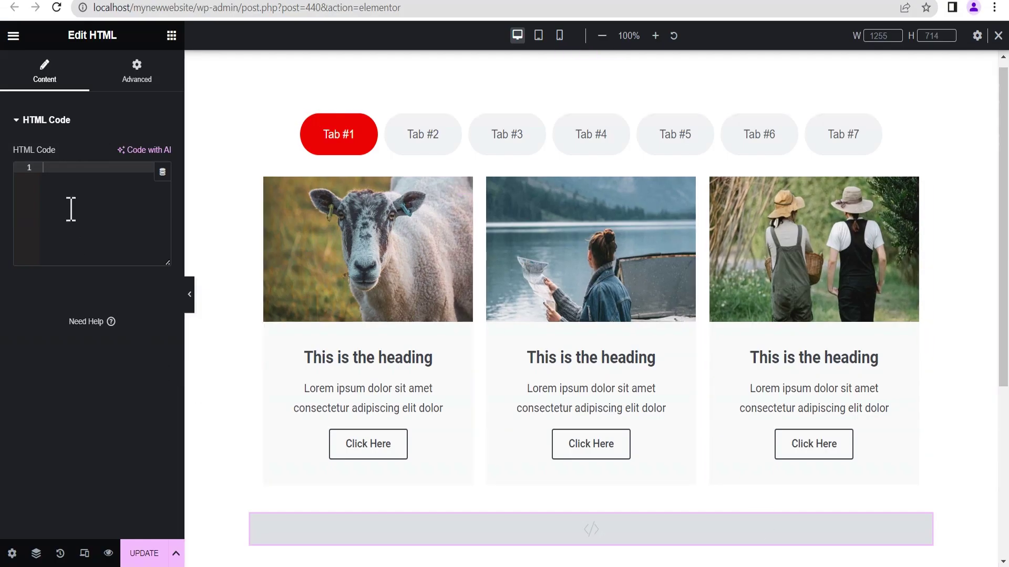
Step: Paste the horizontal-scroll CSS into the HTML widget's code box and preview the tabs
{"action": "key", "text": "ctrl+v"}
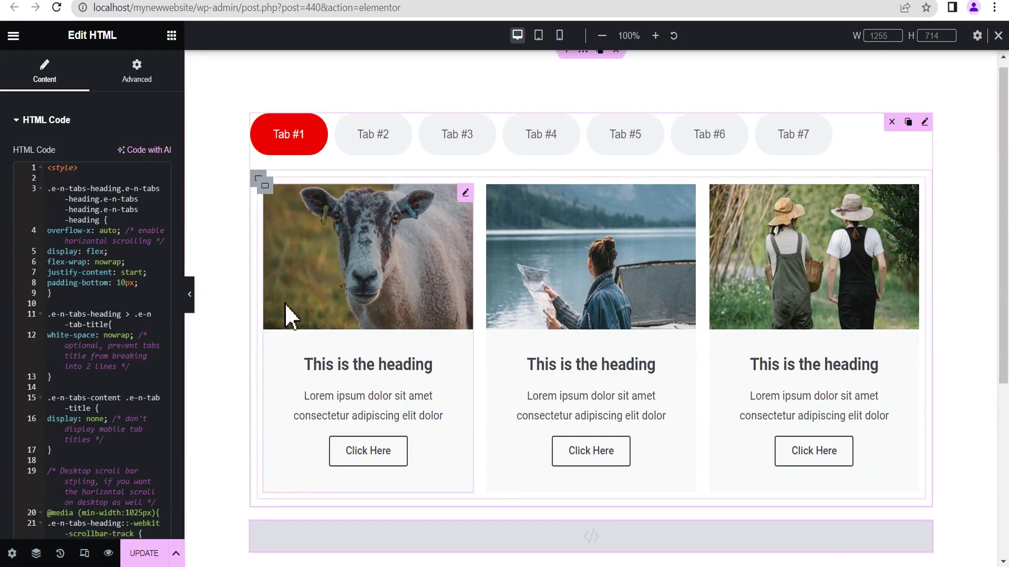
{"action": "left_click", "coordinate": [190, 295]}
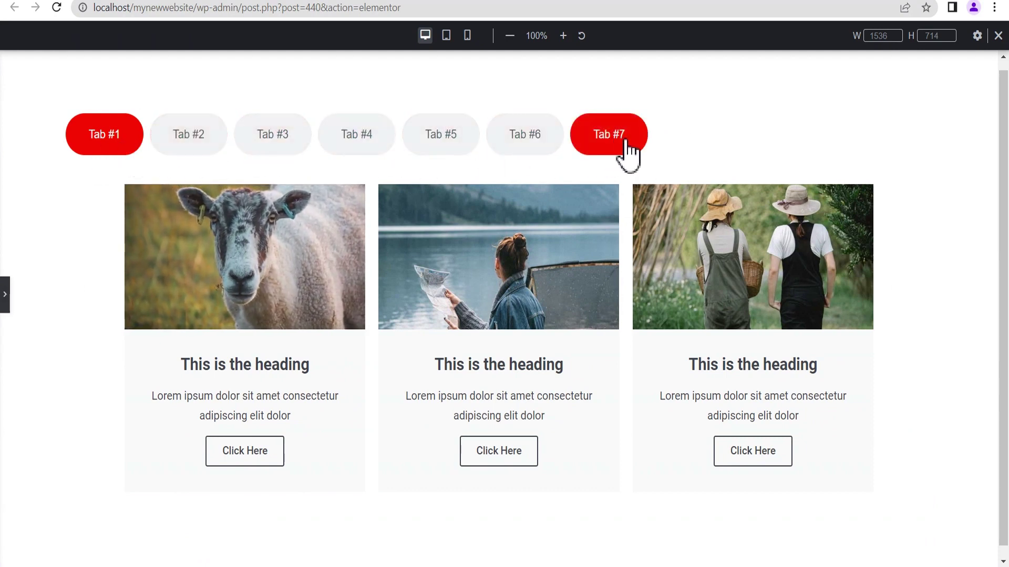
{"action": "left_click", "coordinate": [8, 294]}
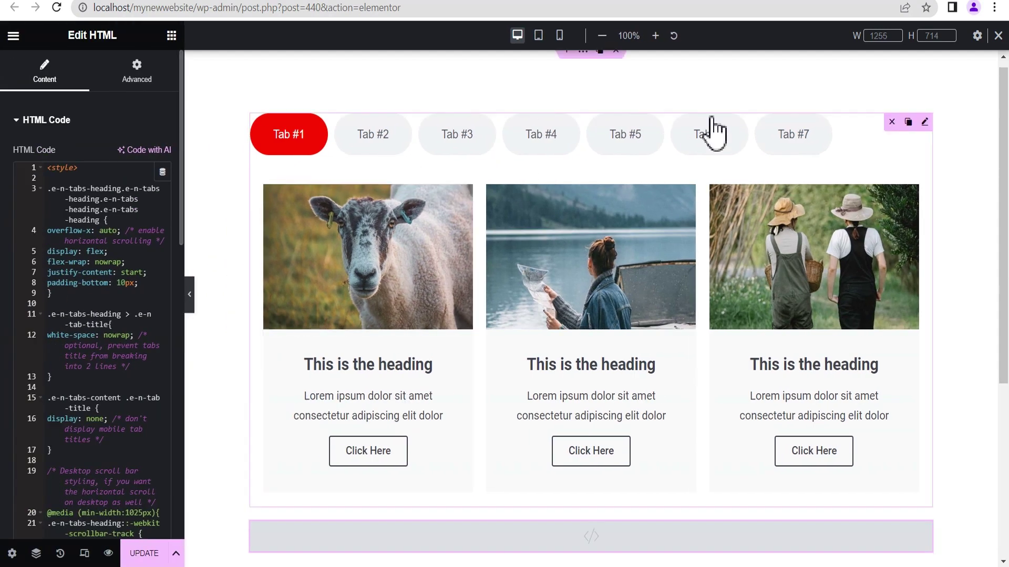
Step: Set the Tabs widget's Justify option to Justified and preview the full-width row
{"action": "left_click", "coordinate": [925, 122]}
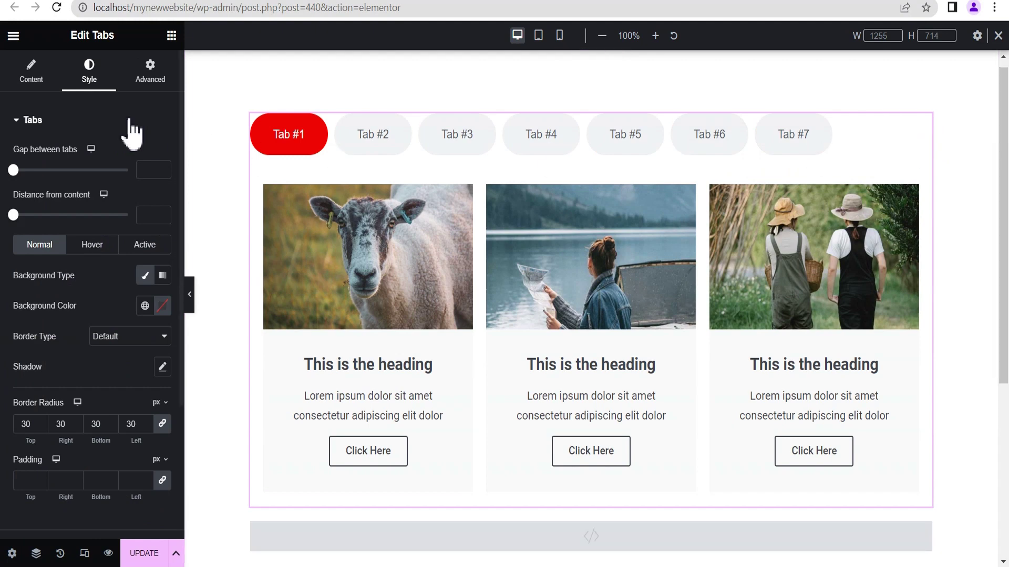
{"action": "left_click", "coordinate": [31, 77]}
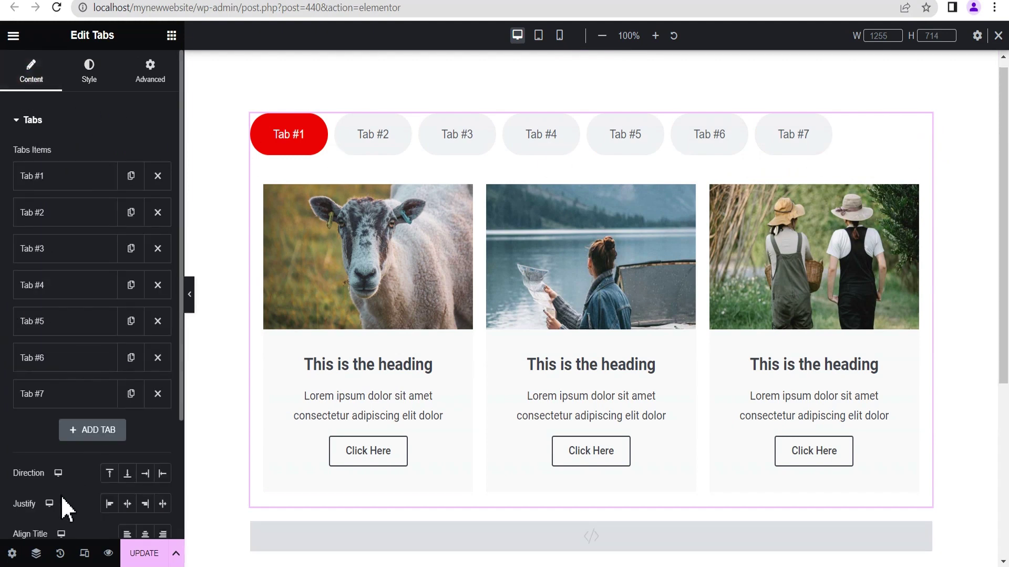
{"action": "left_click", "coordinate": [163, 504]}
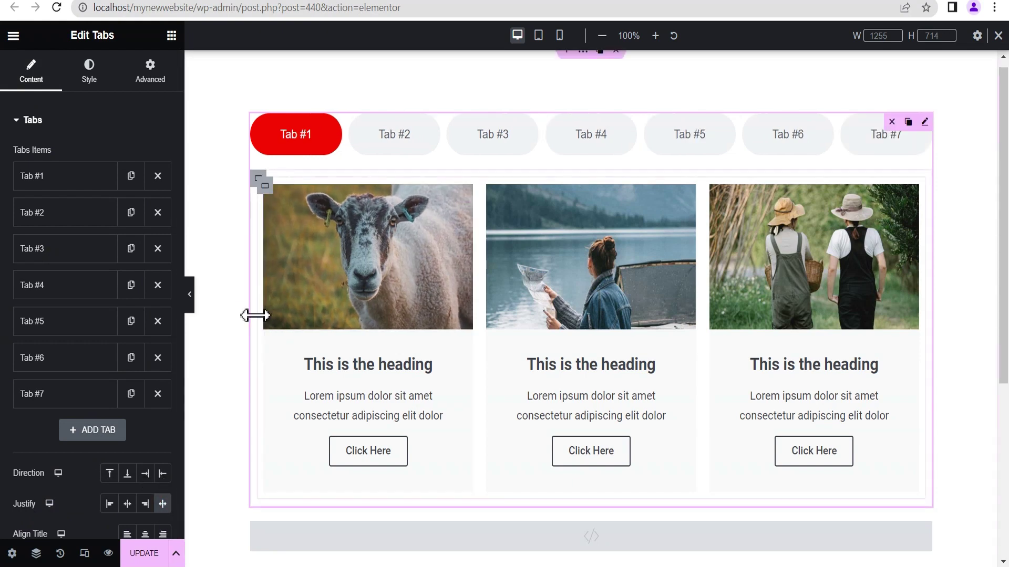
{"action": "left_click", "coordinate": [190, 295]}
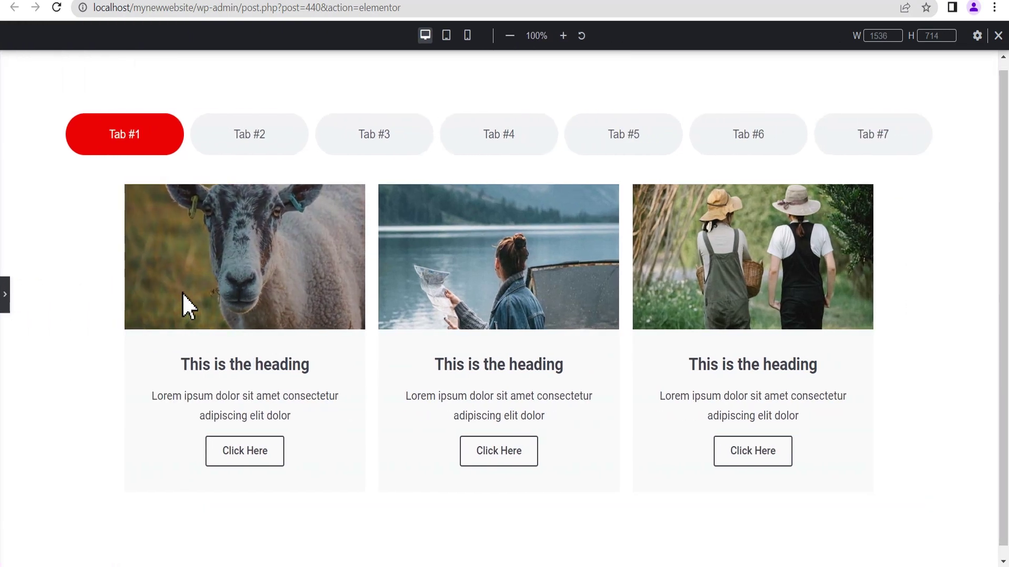
{"action": "left_click", "coordinate": [5, 299]}
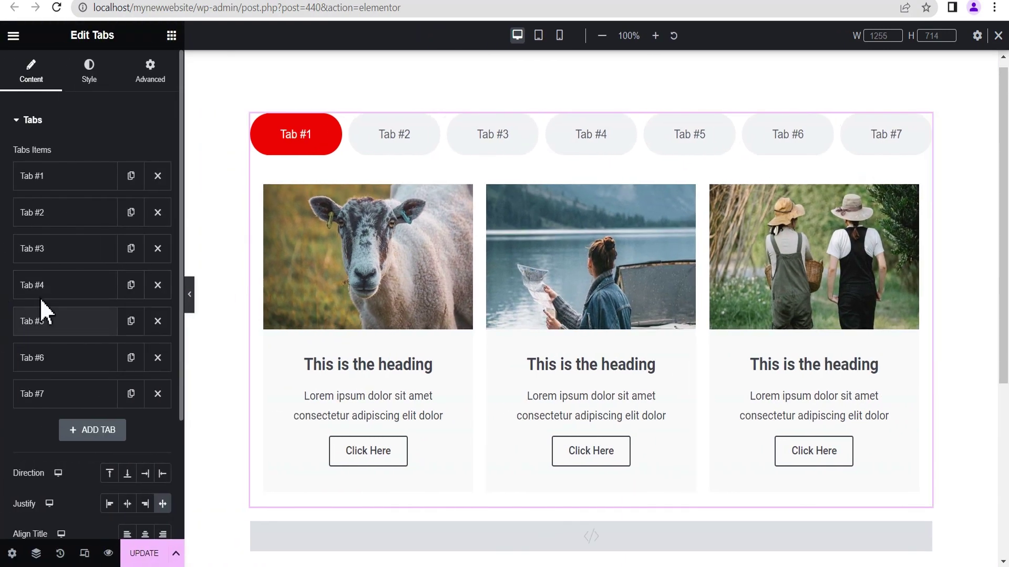